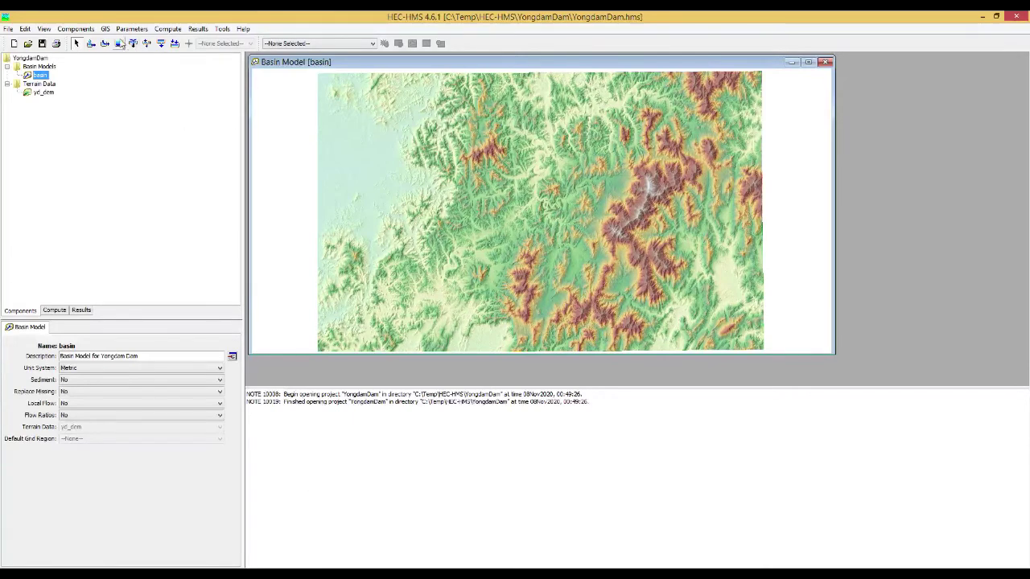
- Preprocess the sinks in the basin model's terrain data
left_click(105, 30)
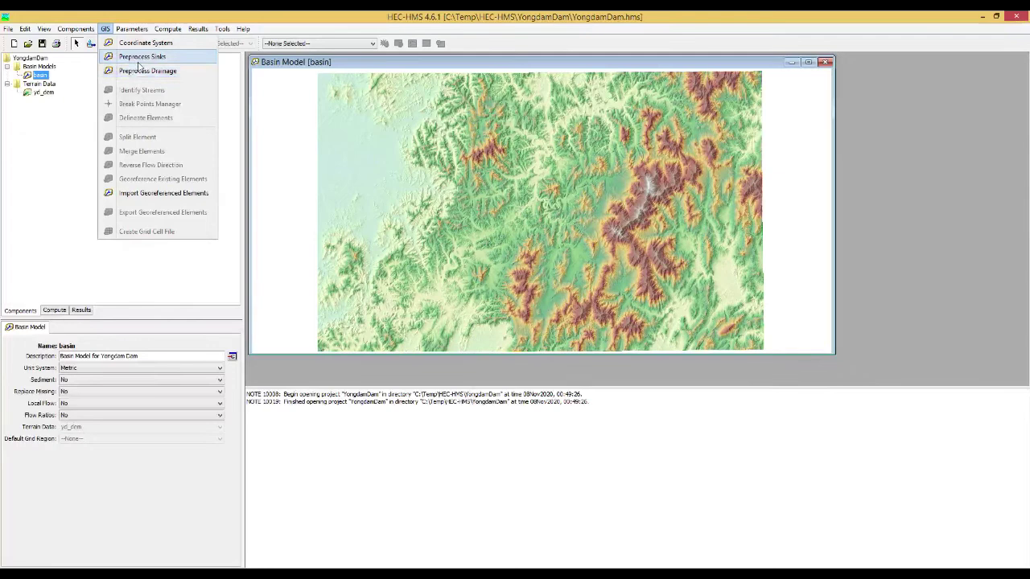
left_click(115, 60)
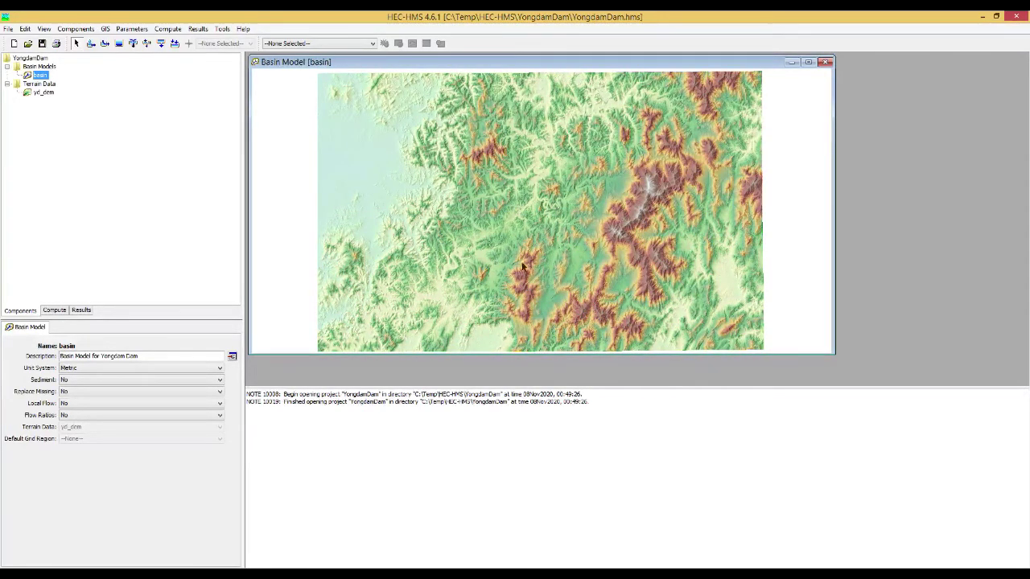
- Examine the Sink Fill and Sink Locations map layers by switching each one's visibility off and on over the terrain
right_click(545, 252)
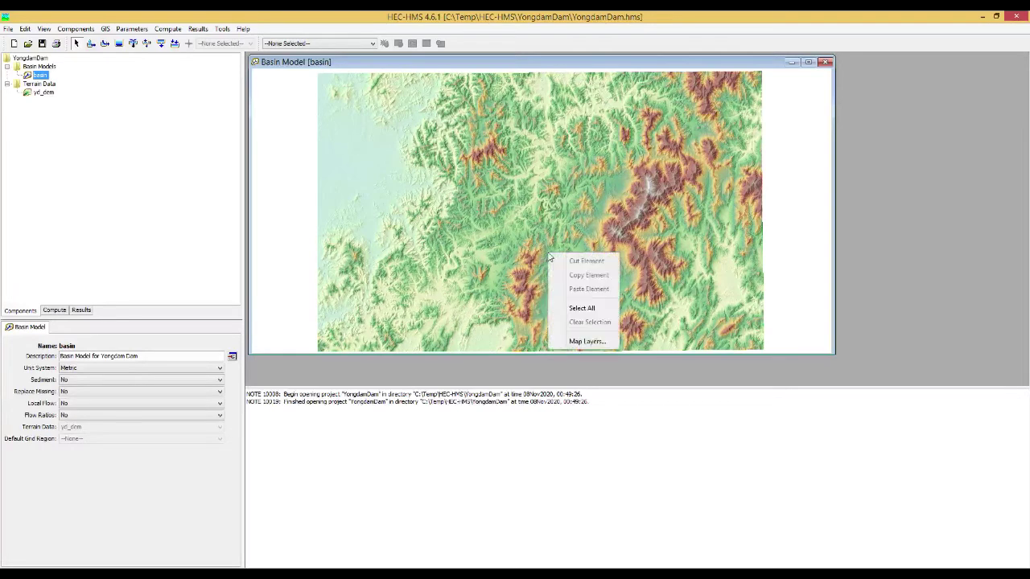
left_click(583, 341)
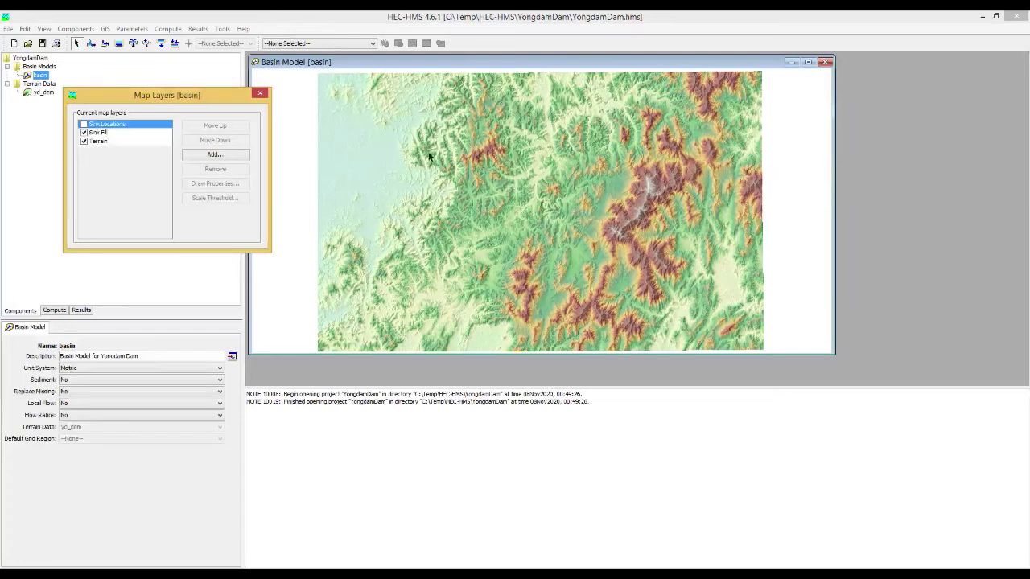
left_click(84, 134)
left_click(84, 133)
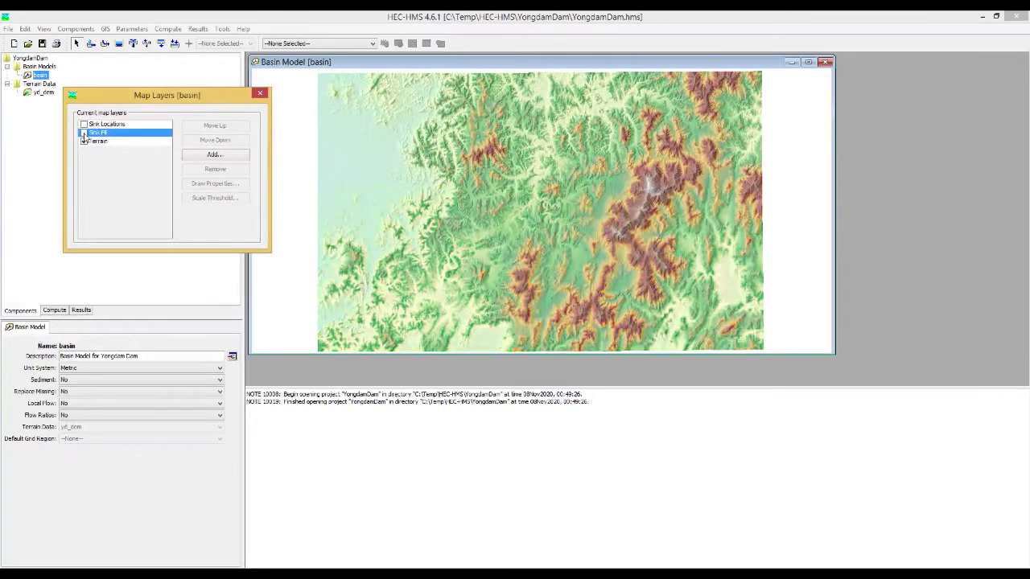
left_click(84, 133)
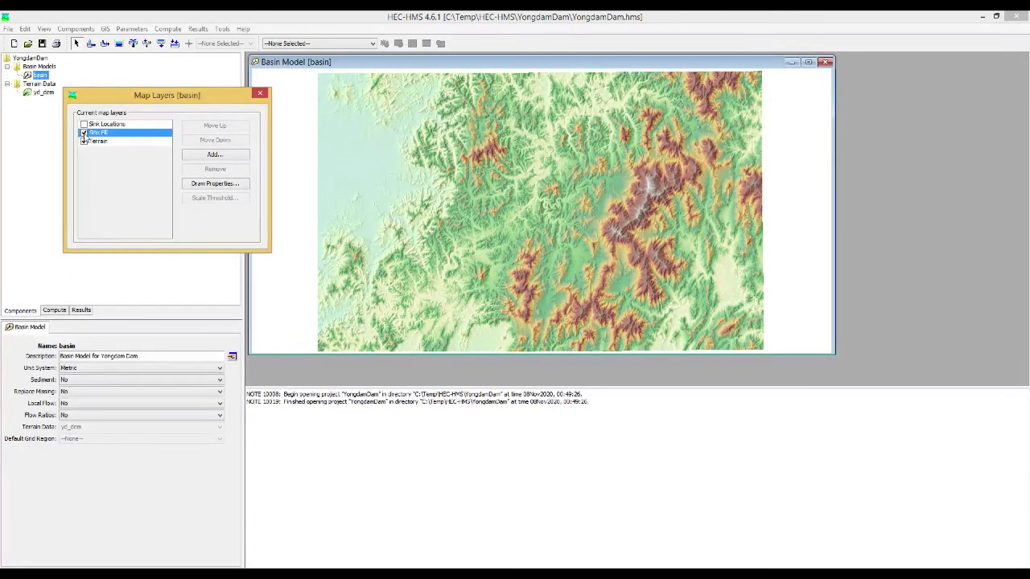
left_click(84, 125)
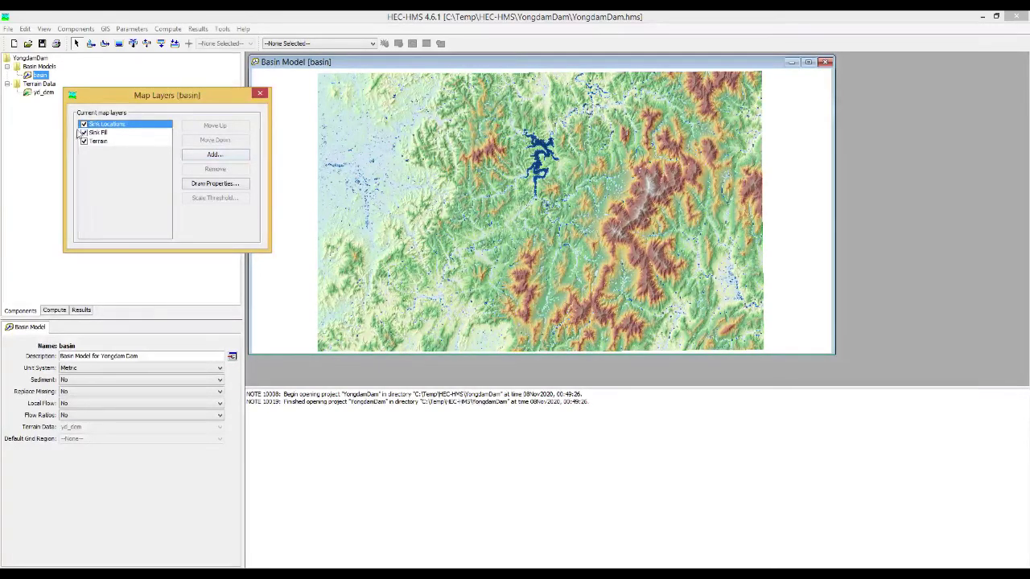
left_click(84, 125)
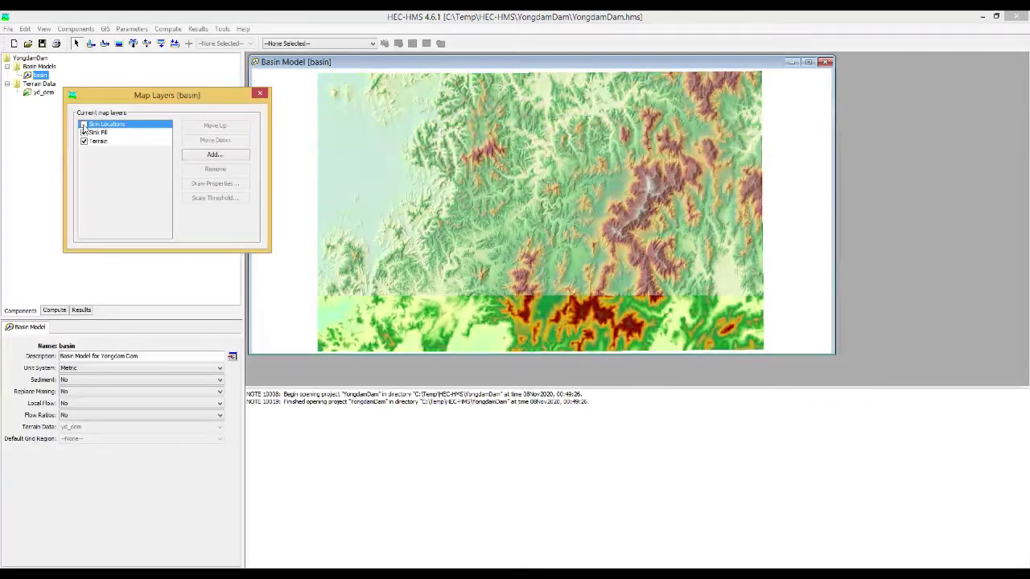
left_click(256, 95)
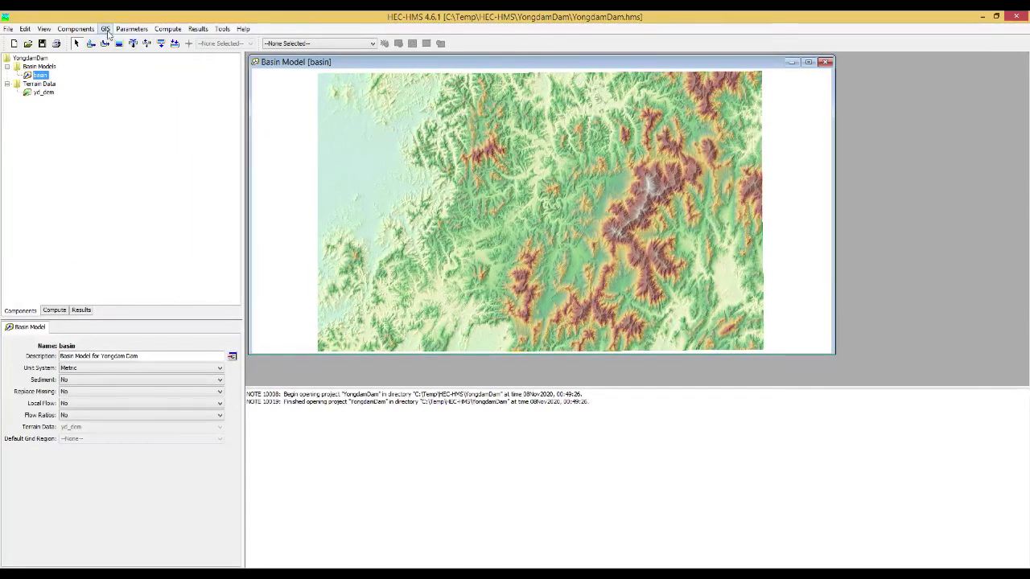
- Preprocess the drainage for the basin model
left_click(108, 31)
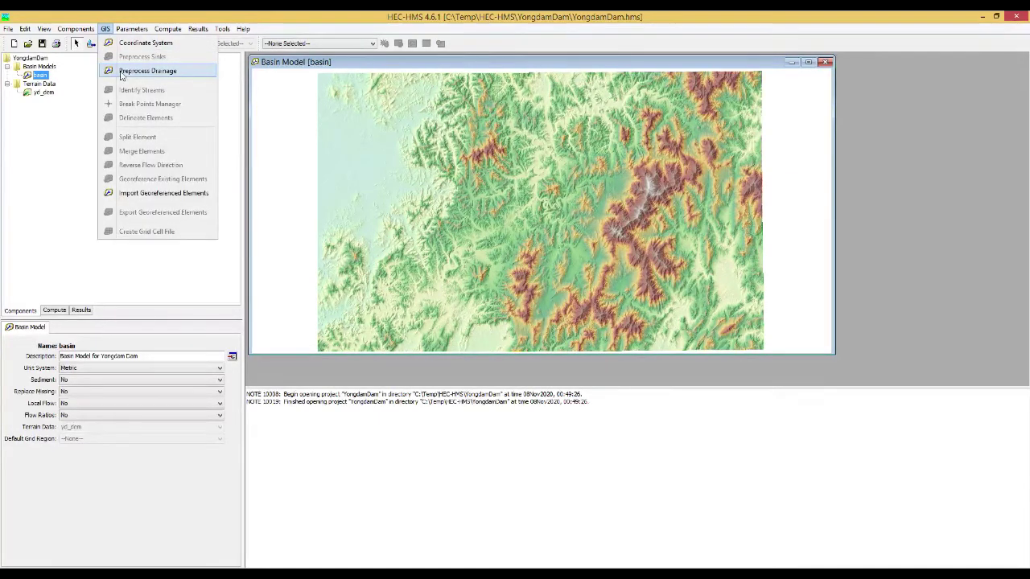
left_click(122, 73)
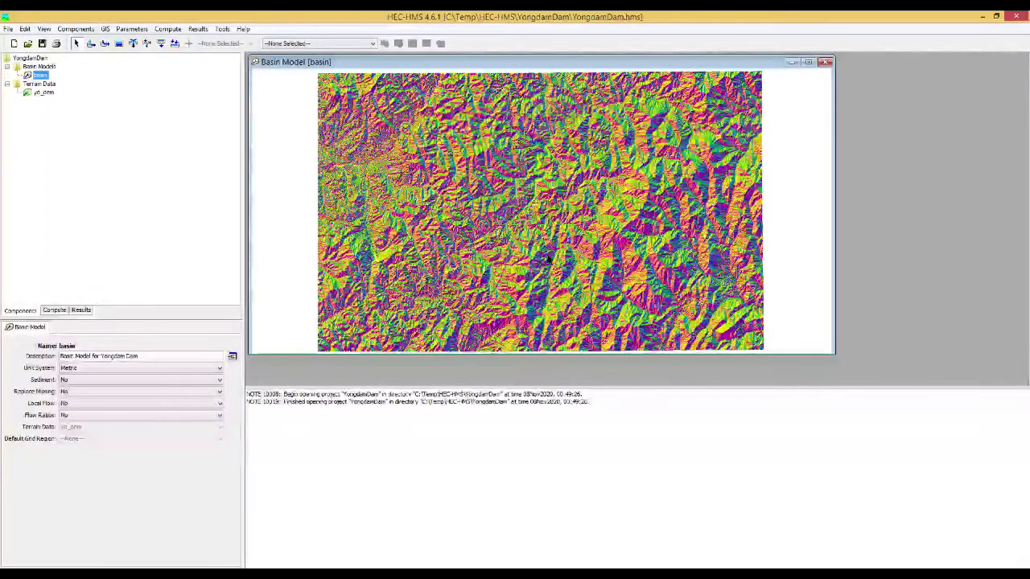
- Examine the Flow Direction and Flow Accumulation map layers by hiding both and showing them again one at a time
right_click(551, 259)
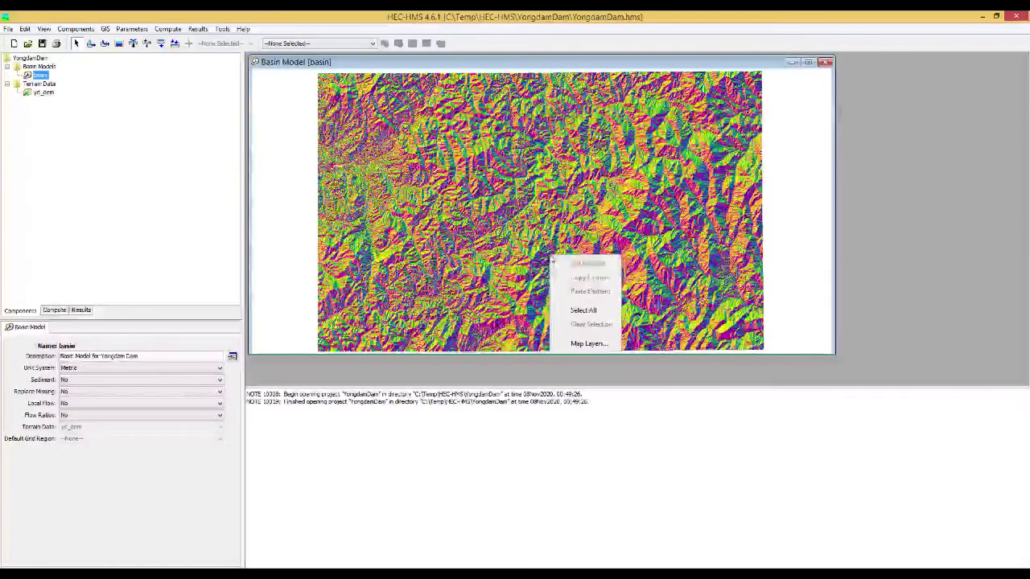
left_click(587, 343)
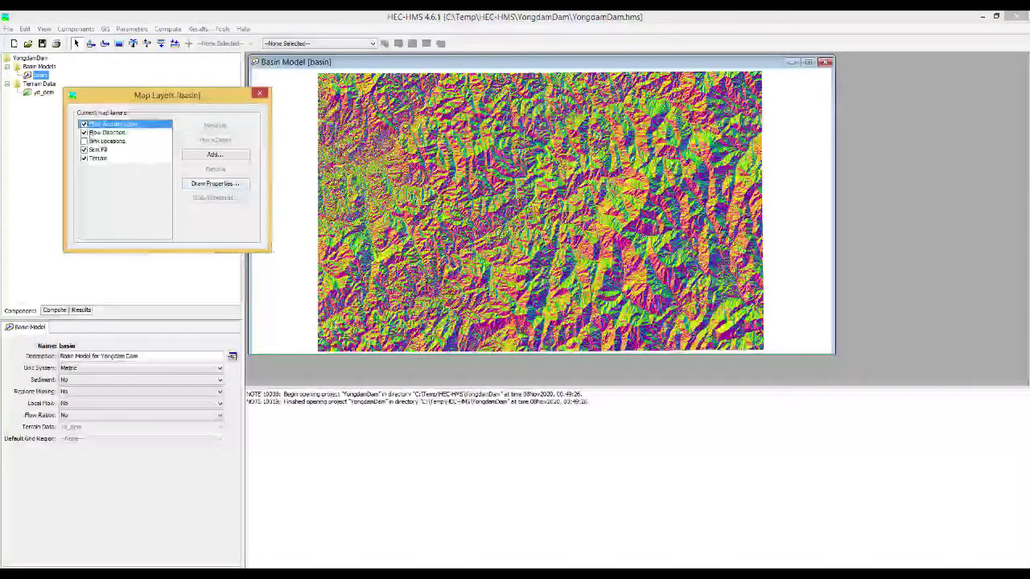
left_click(84, 125)
left_click(85, 132)
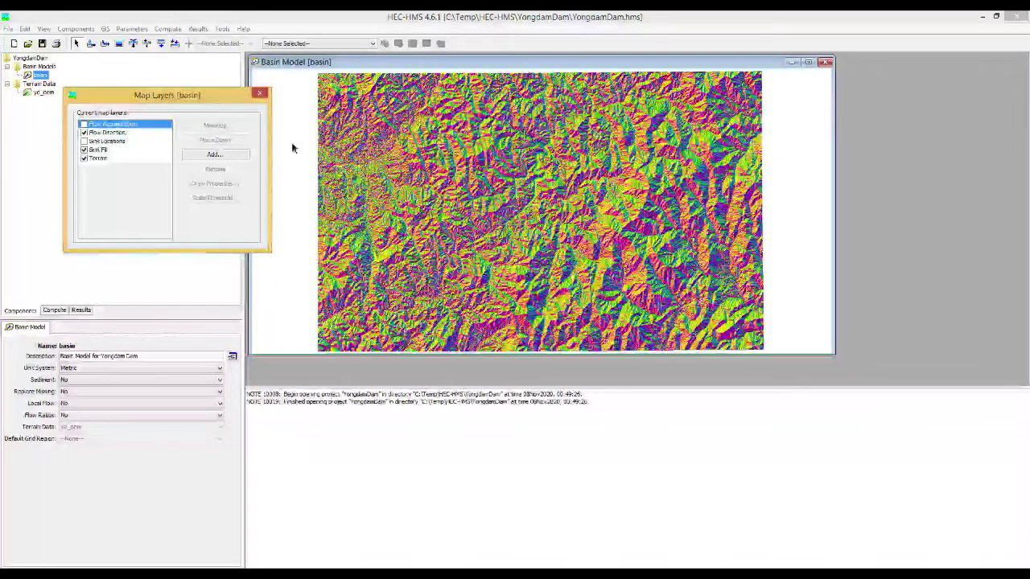
left_click(85, 132)
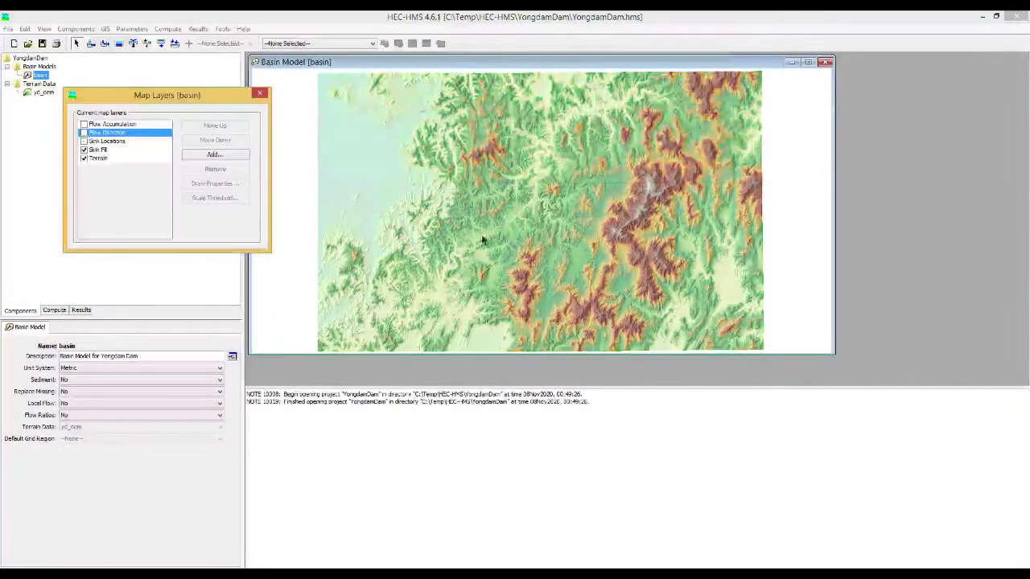
left_click(85, 132)
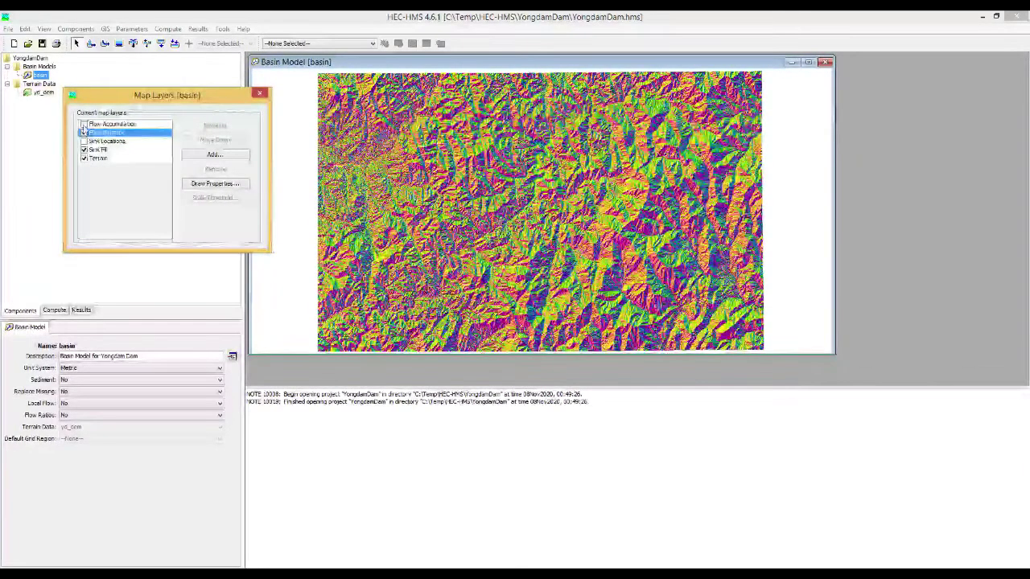
left_click(84, 124)
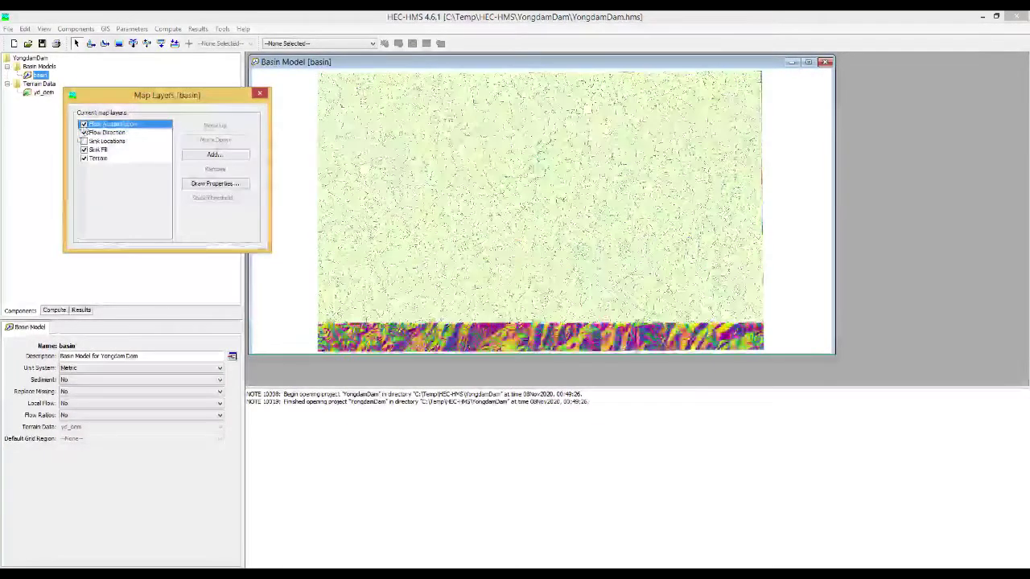
left_click(83, 141)
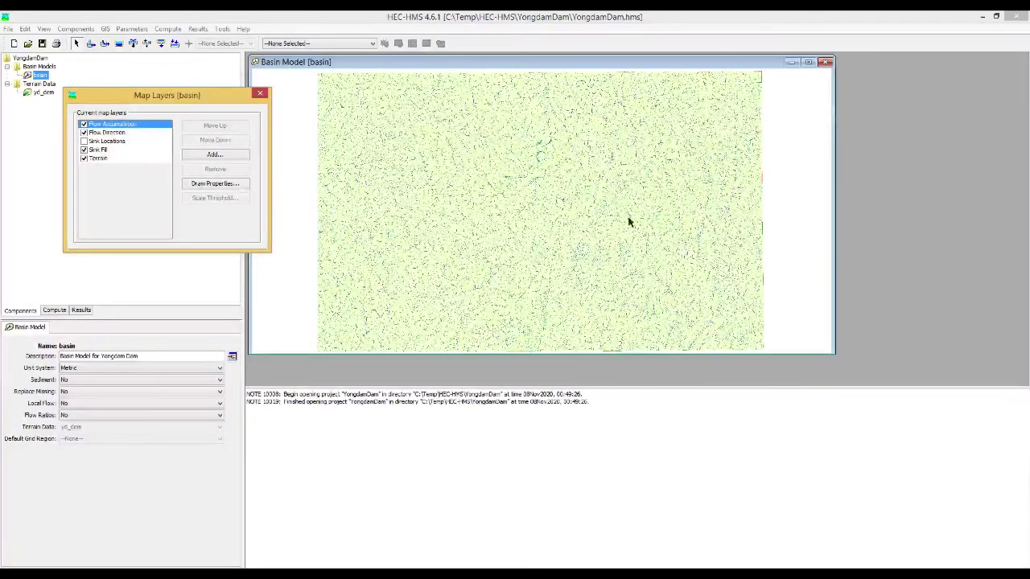
left_click(112, 134)
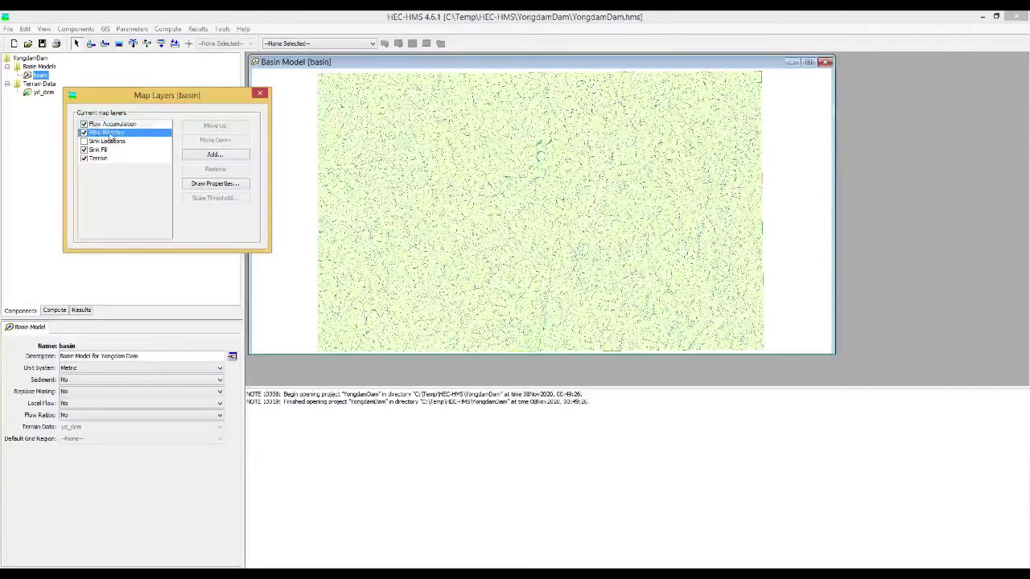
left_click(112, 125)
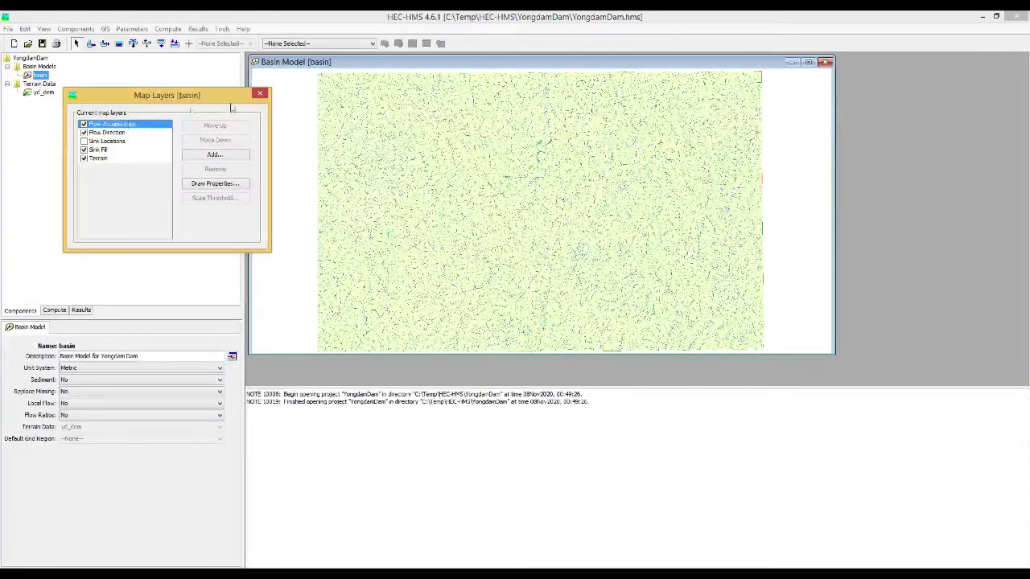
left_click(264, 94)
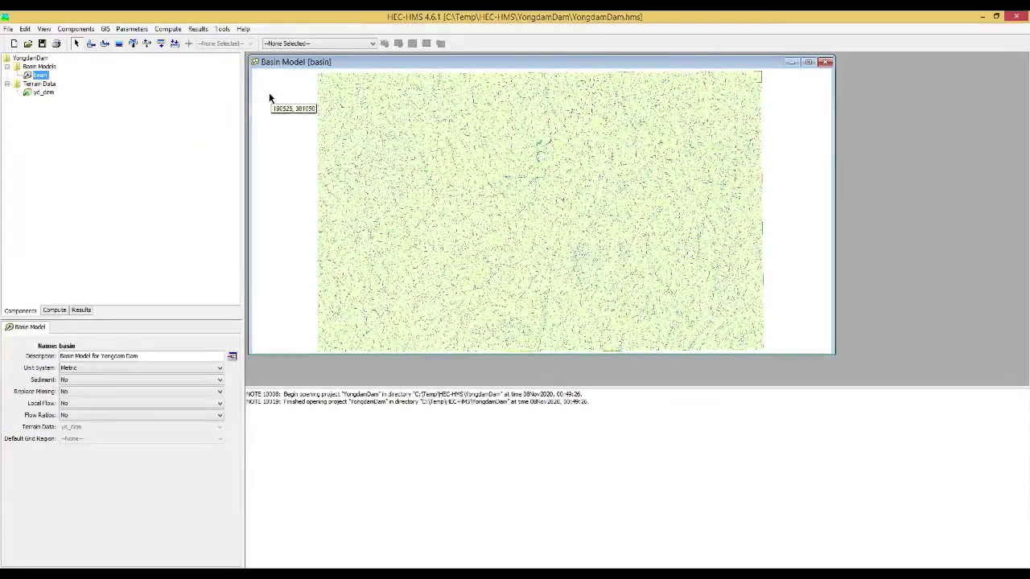
- Identify the basin model's streams using a stream definition area of 27.891 km2
left_click(104, 29)
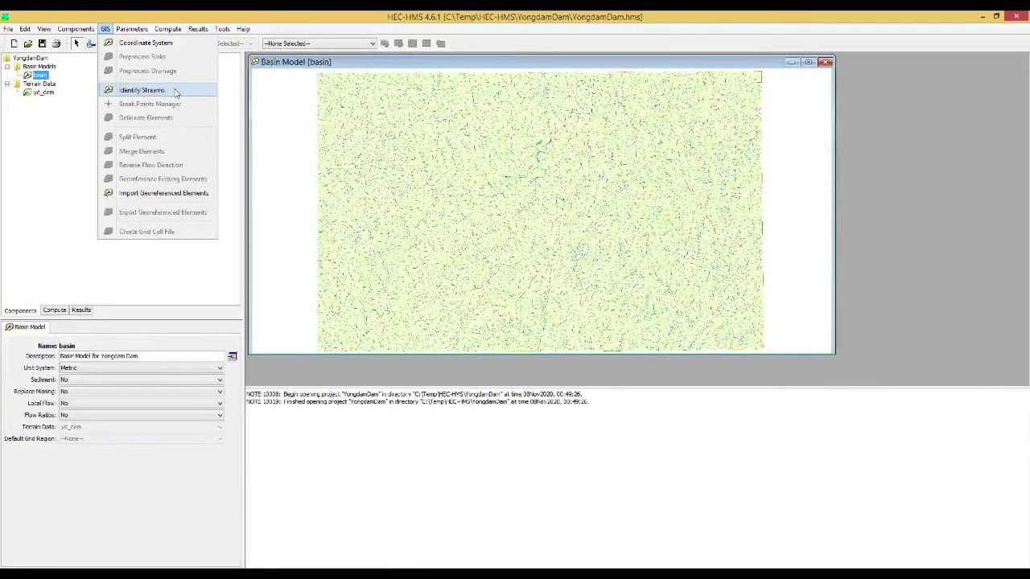
left_click(176, 94)
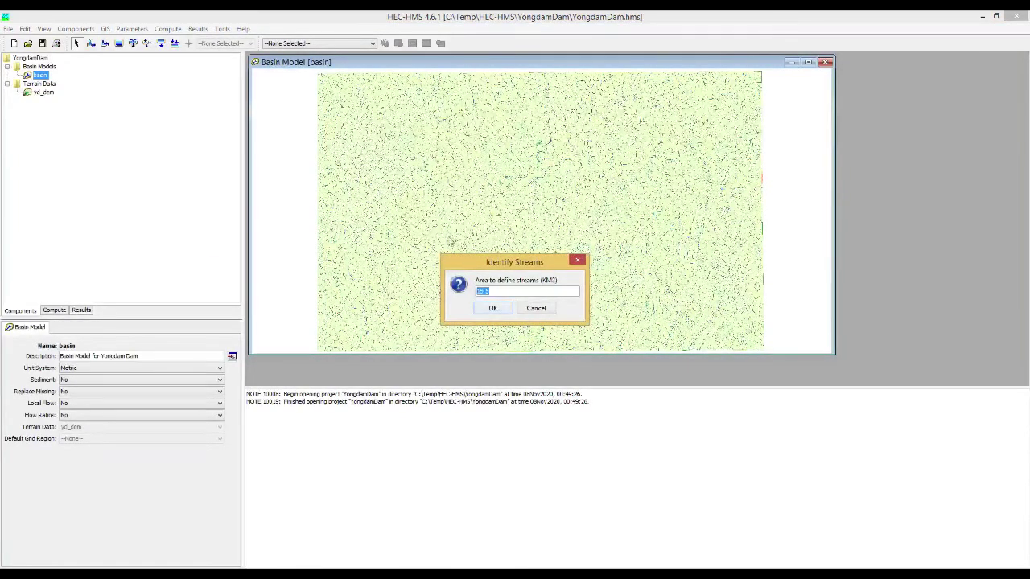
left_click(506, 292)
key("ctrl+a")
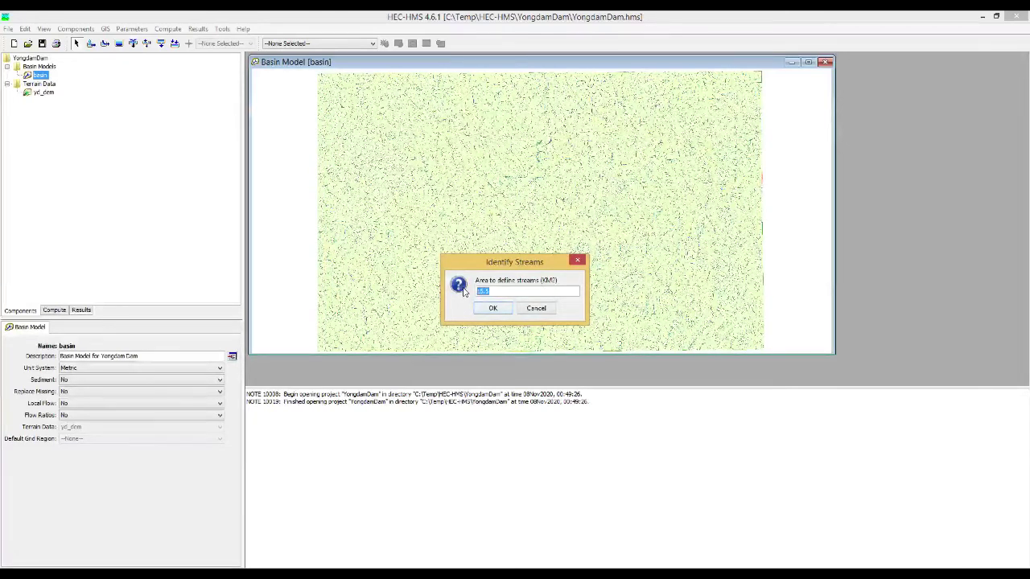
key("BackSpace")
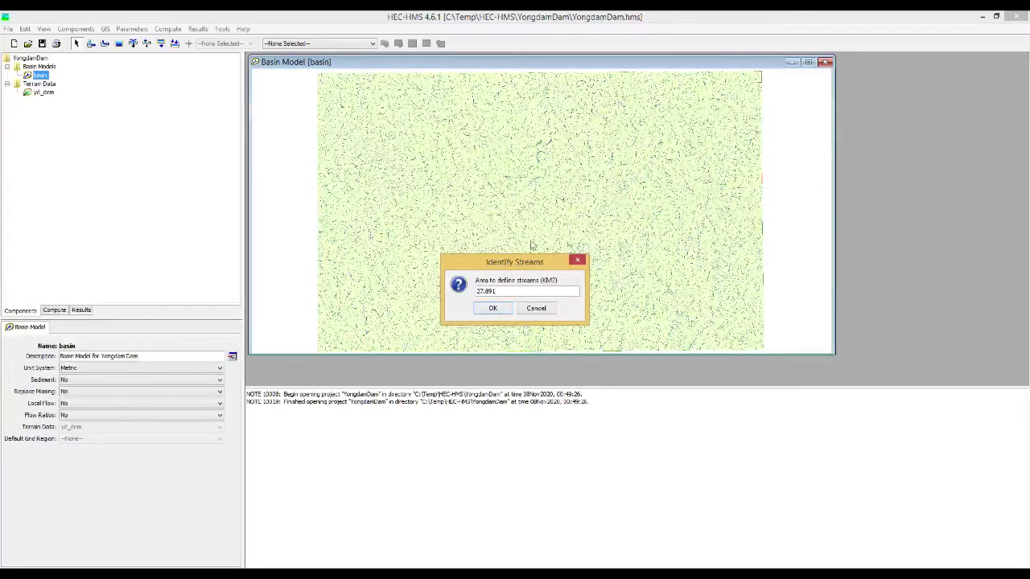
left_click(494, 311)
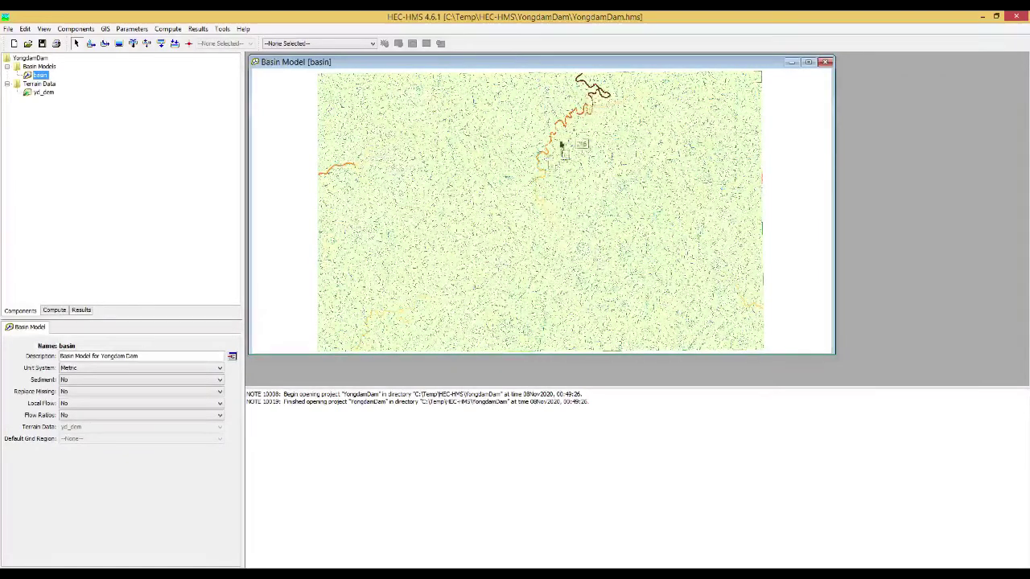
- Hide the Flow Accumulation, Flow Direction and Sink Fill map layers, keeping Identified Streams and Terrain shown
right_click(421, 268)
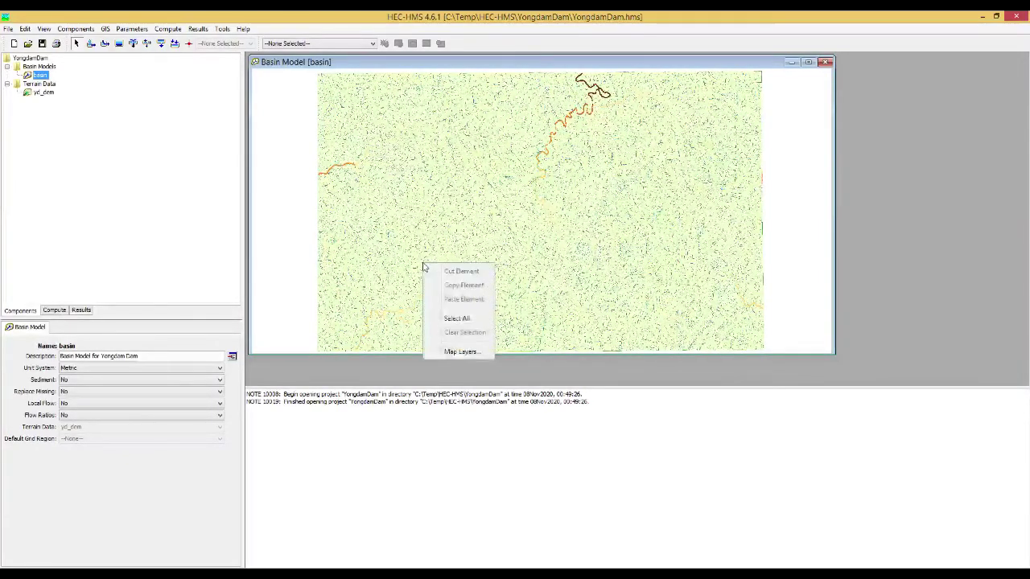
left_click(460, 351)
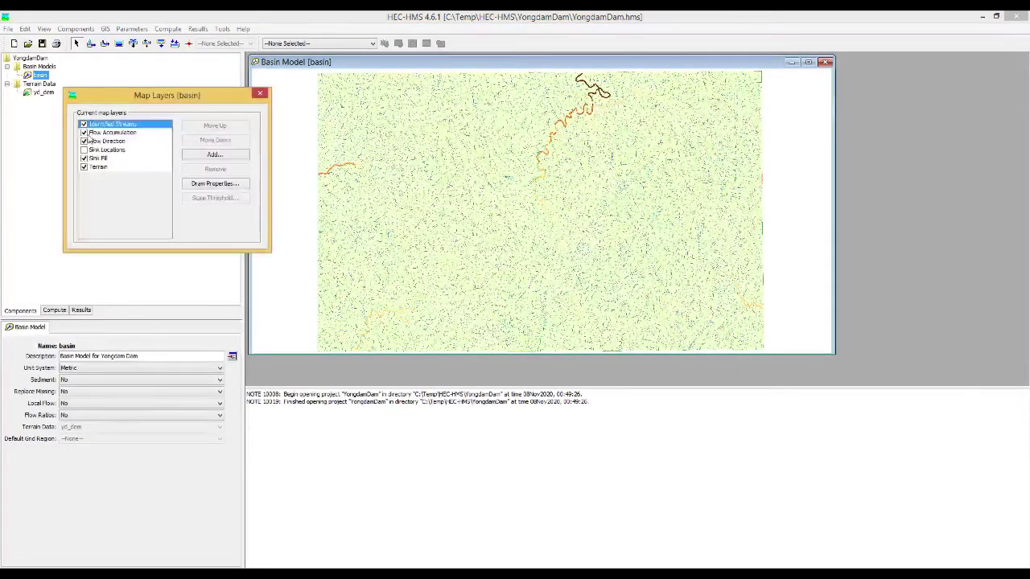
left_click(83, 131)
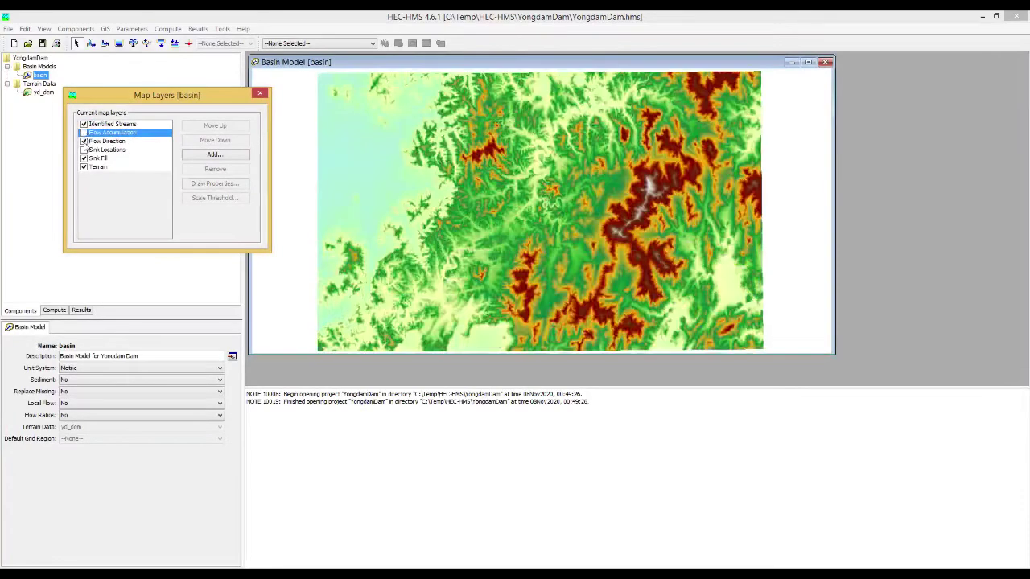
left_click(83, 141)
left_click(84, 141)
left_click(84, 150)
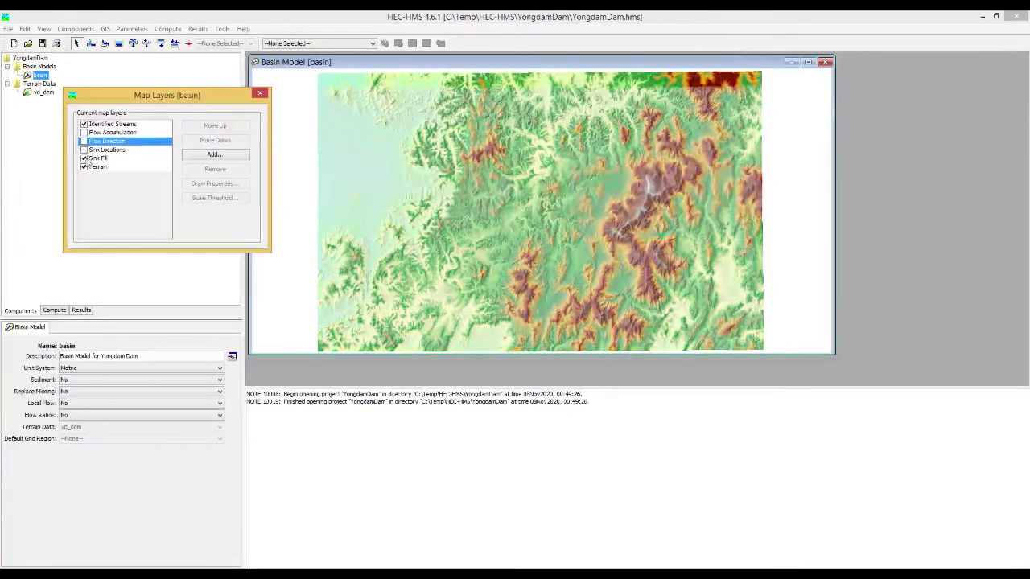
left_click(83, 159)
left_click(84, 159)
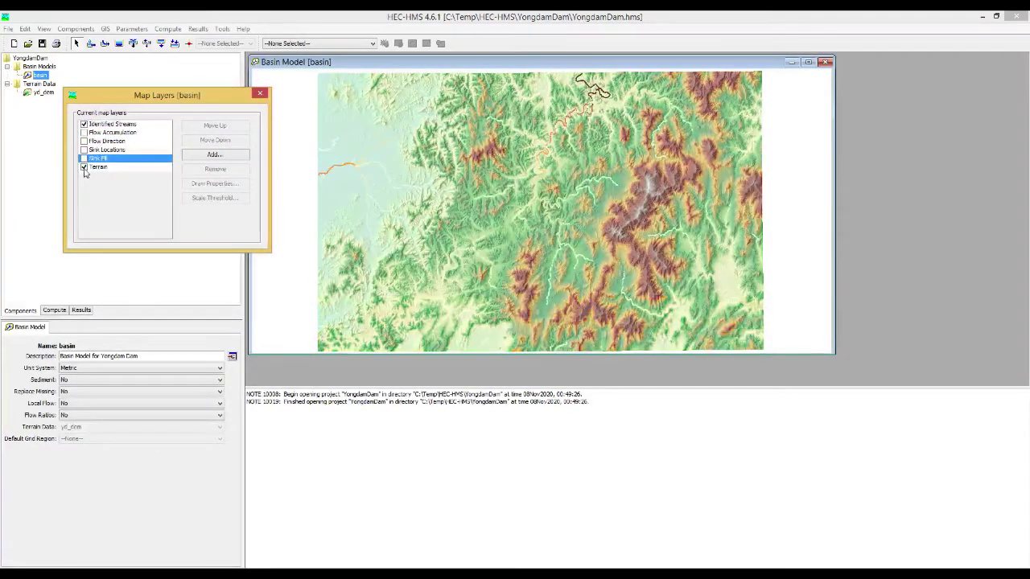
- Hide the Terrain layer to examine the identified streams alone, restore it, and close the map layer settings
left_click(84, 168)
left_click(84, 169)
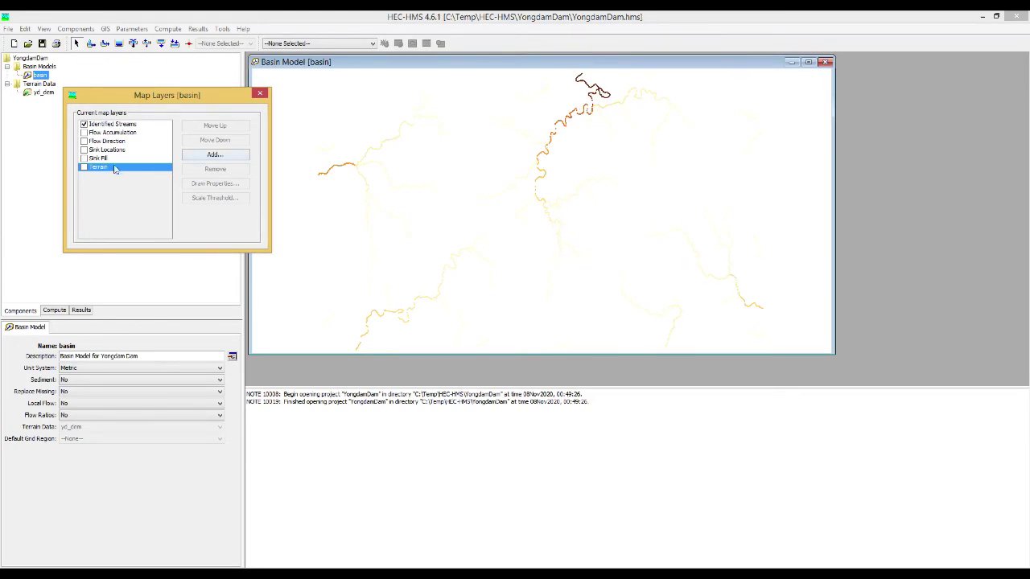
left_click(84, 168)
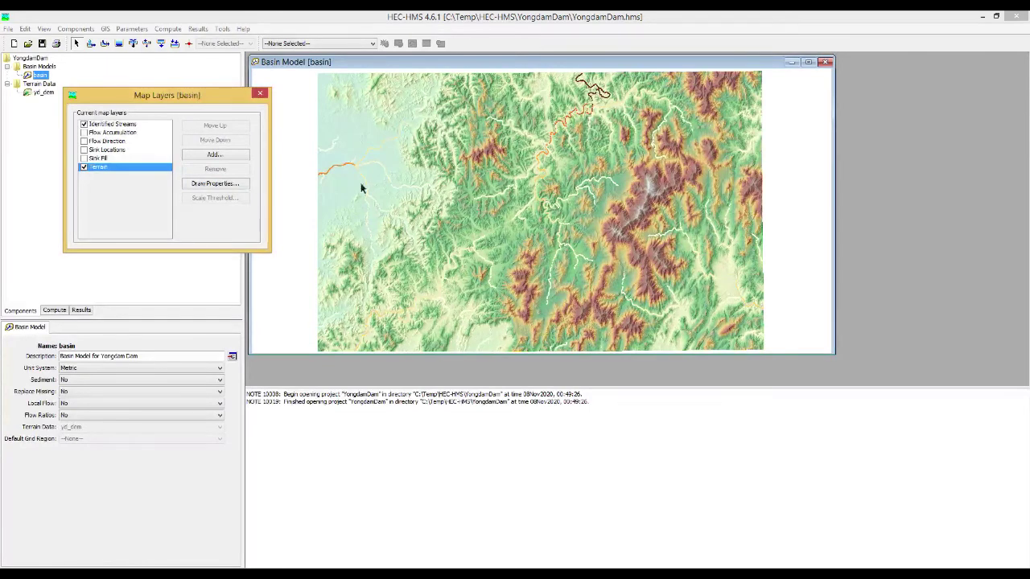
left_click(260, 95)
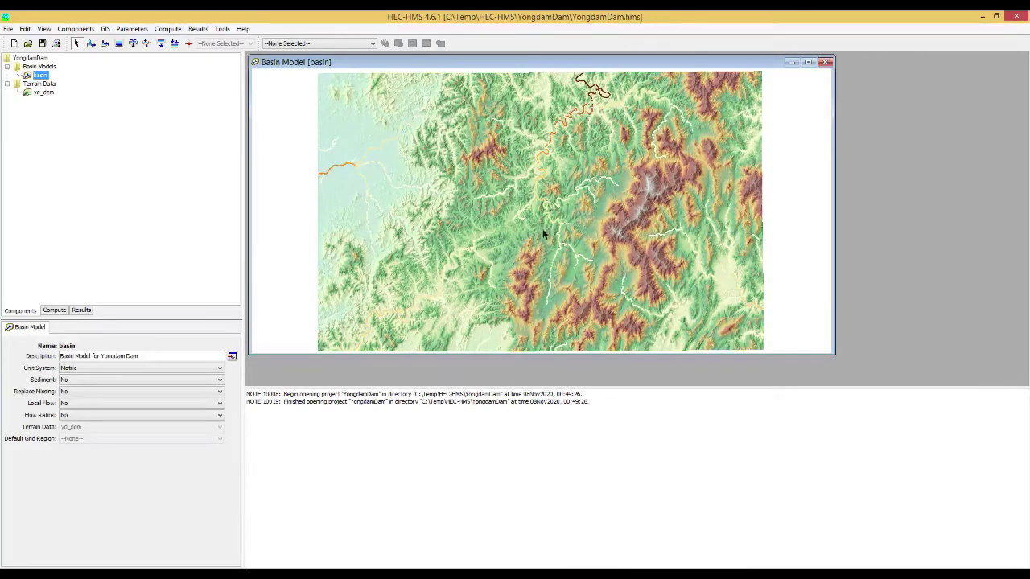
- Add the outlet.shp shapefile as a basin map layer and check it by hiding and showing it once
left_click(44, 29)
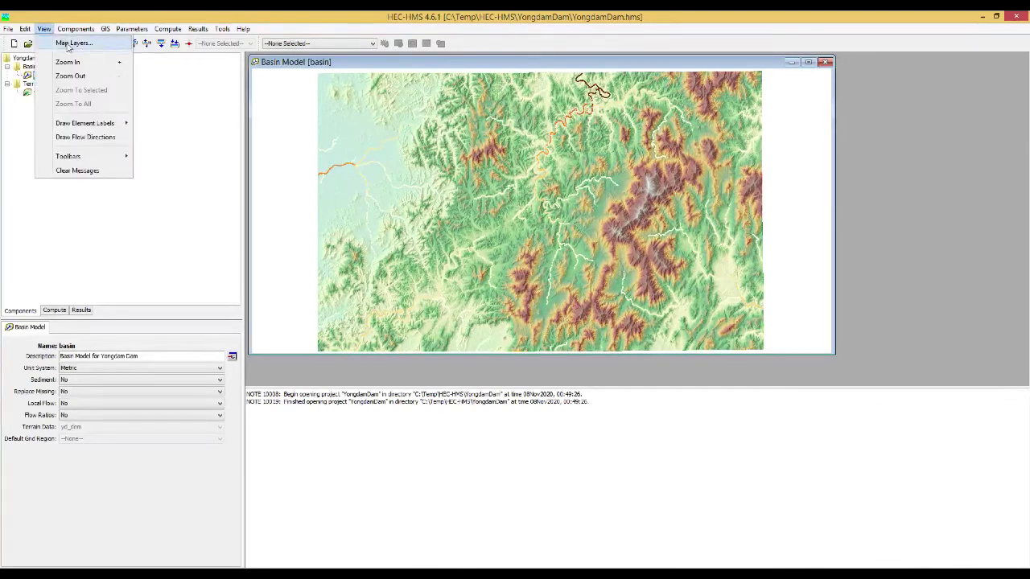
left_click(71, 43)
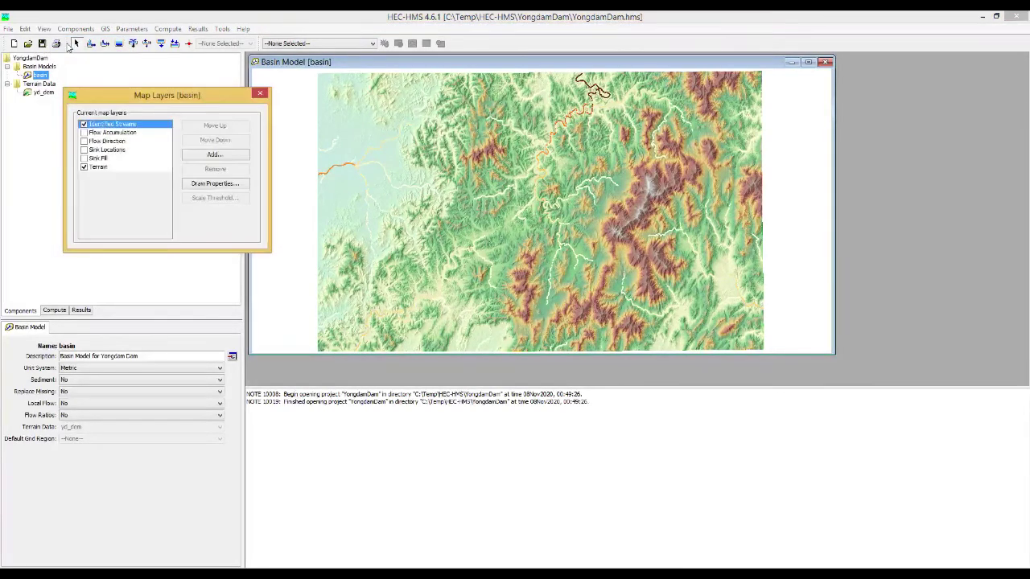
left_click(210, 158)
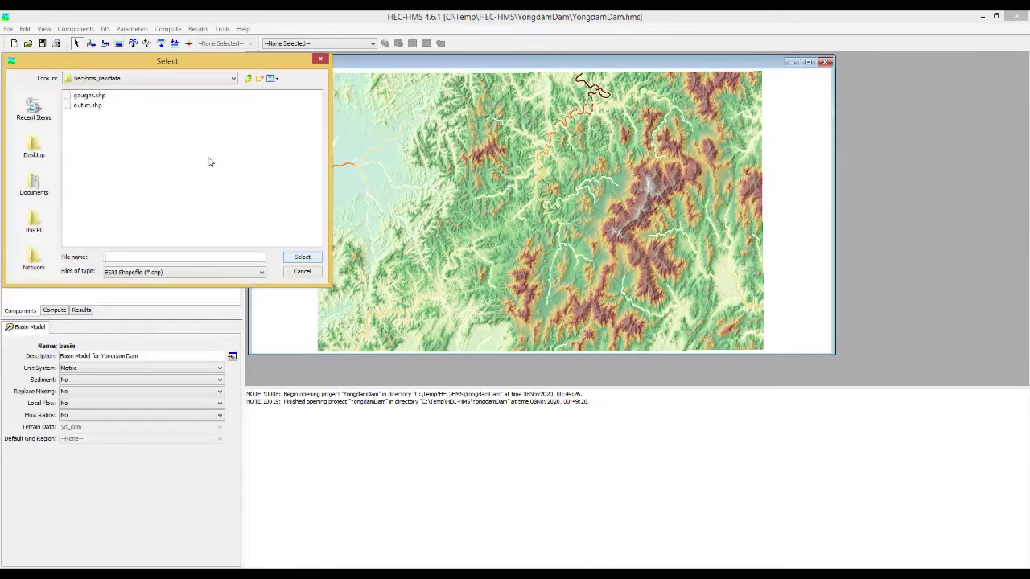
double_click(89, 105)
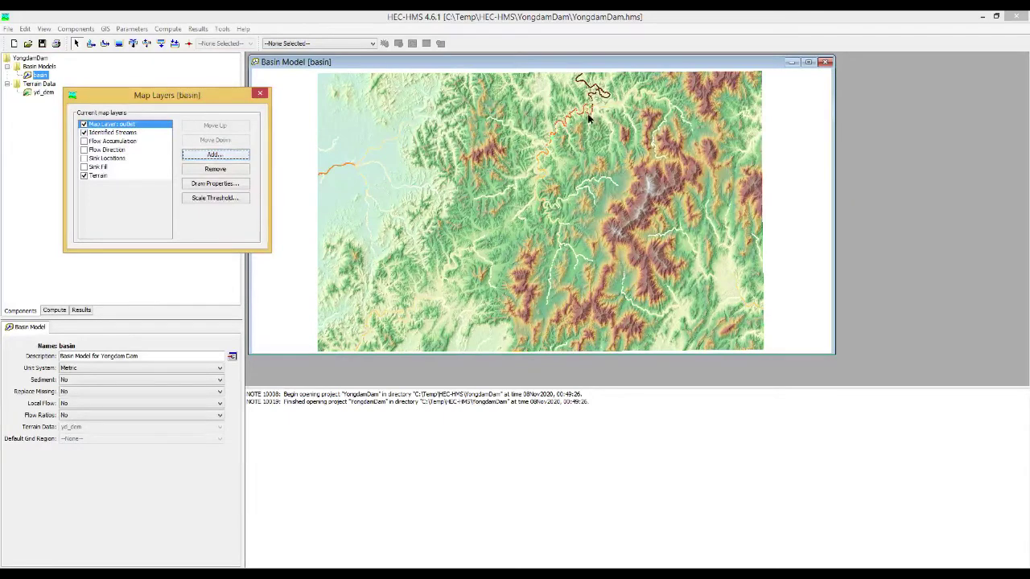
left_click(84, 124)
left_click(84, 124)
- Add the gauges.shp shapefile as a map layer, move it above the outlet layer, and close the map layer settings
left_click(240, 156)
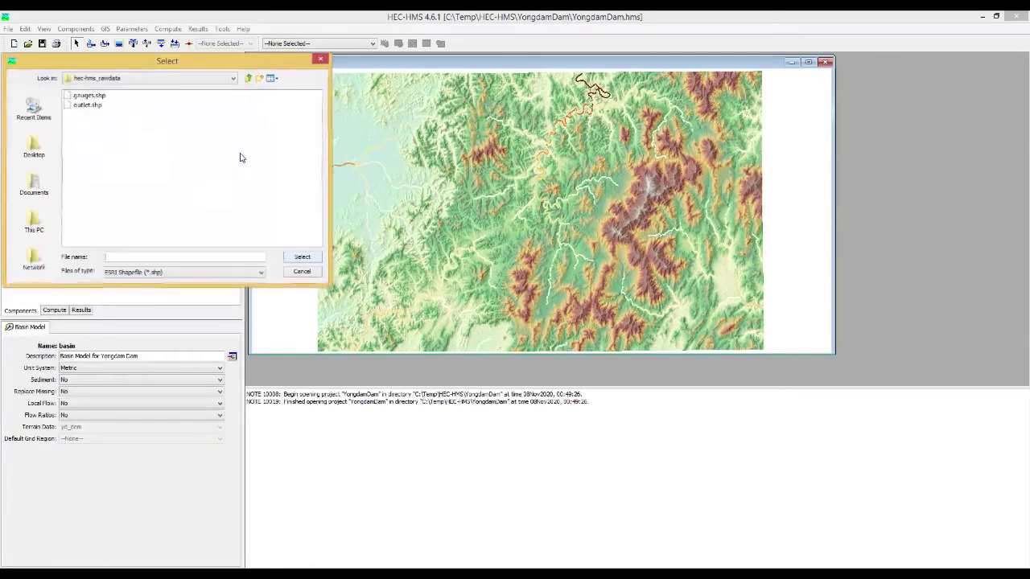
double_click(90, 96)
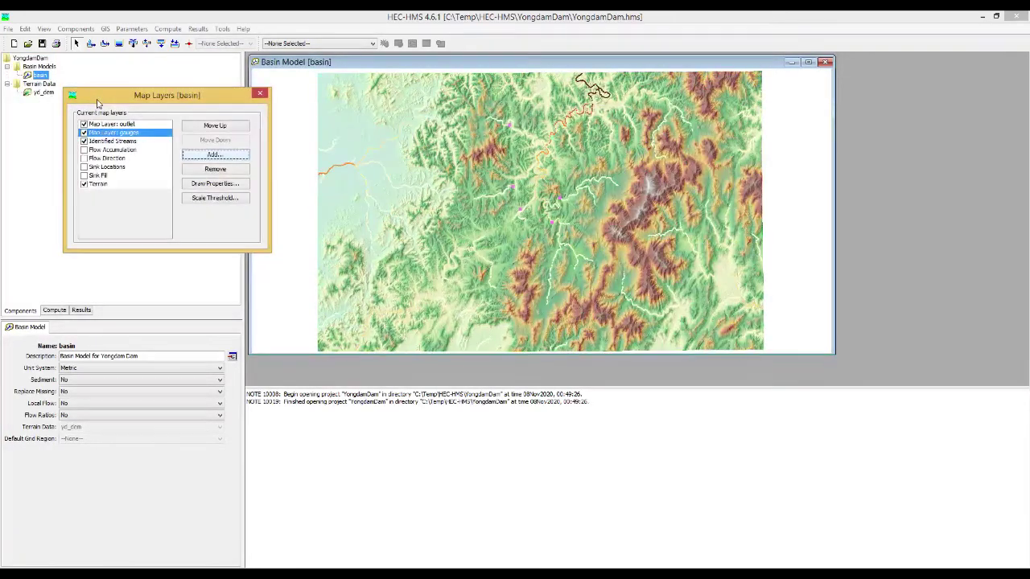
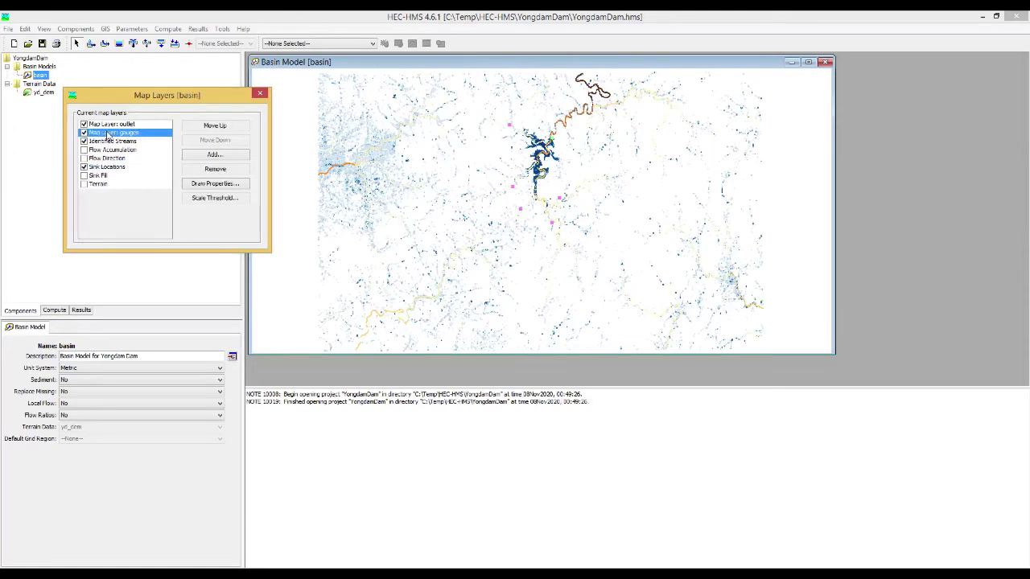
left_click(205, 128)
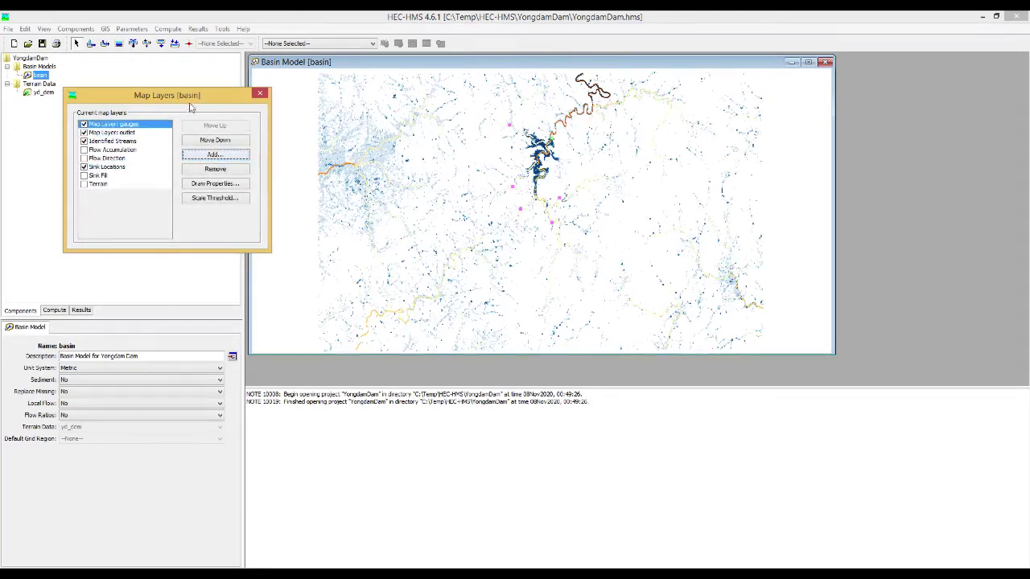
left_click(566, 63)
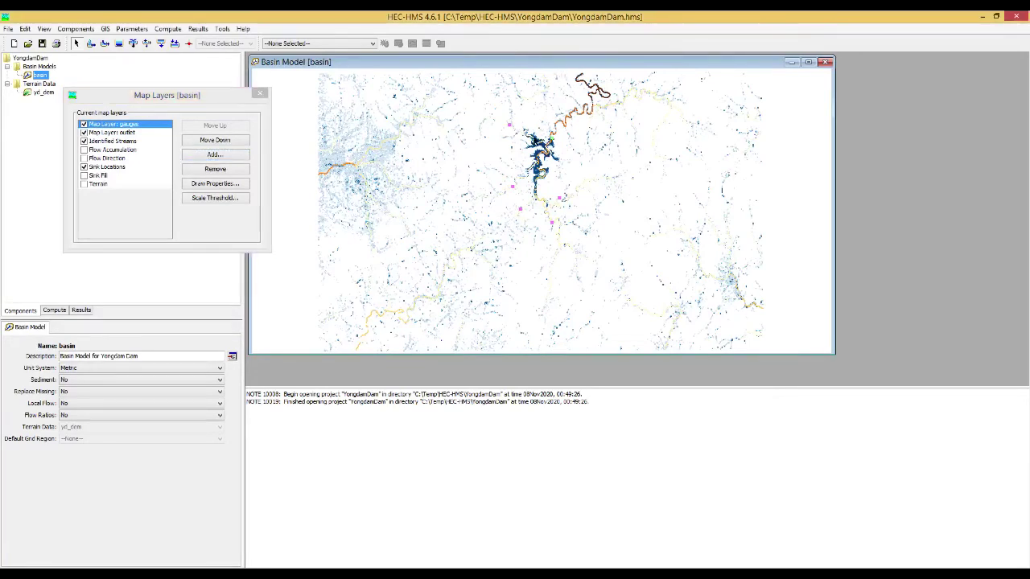
scroll(551, 144, "up", 1)
scroll(552, 143, "up", 1)
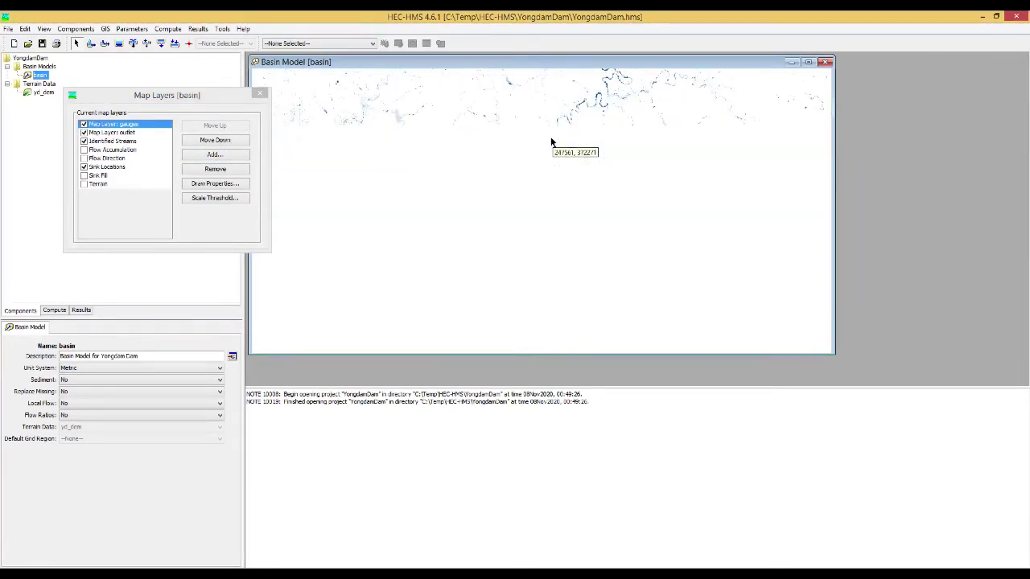
scroll(553, 132, "up", 1)
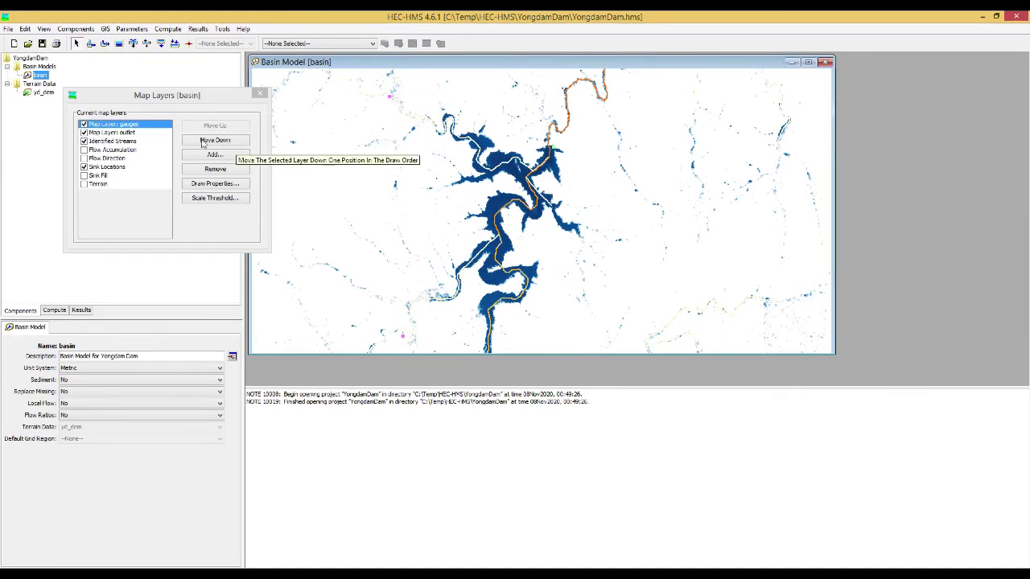
left_click(178, 101)
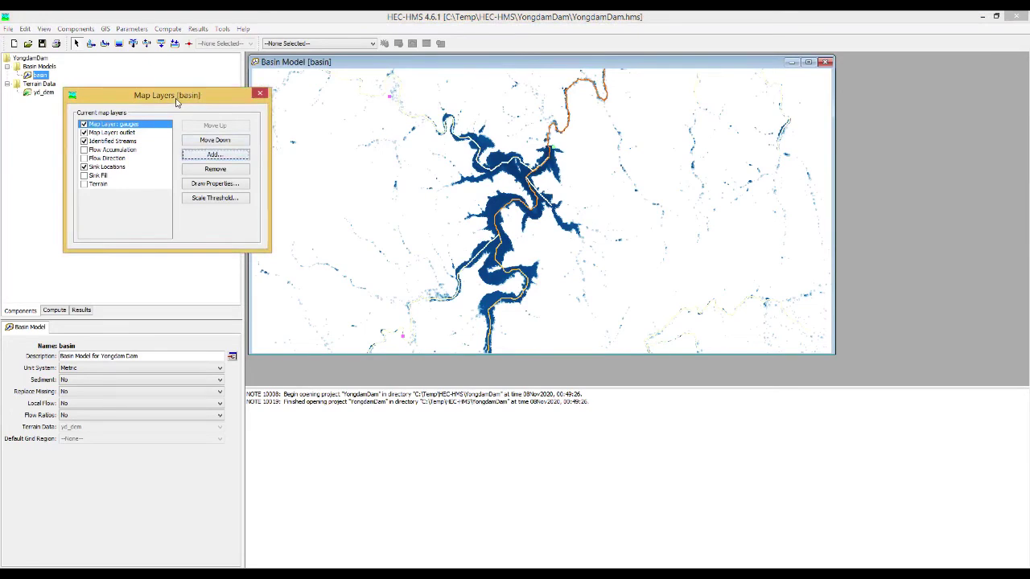
left_click(260, 95)
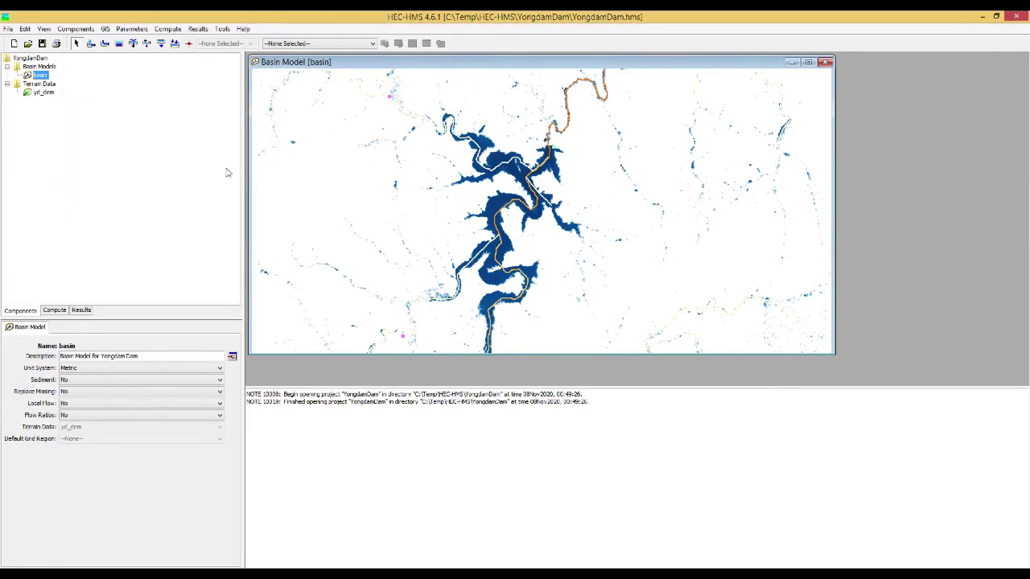
- Create a break point named Outlet on the identified stream at the reservoir's northern end, beside the outlet layer's point
left_click(190, 45)
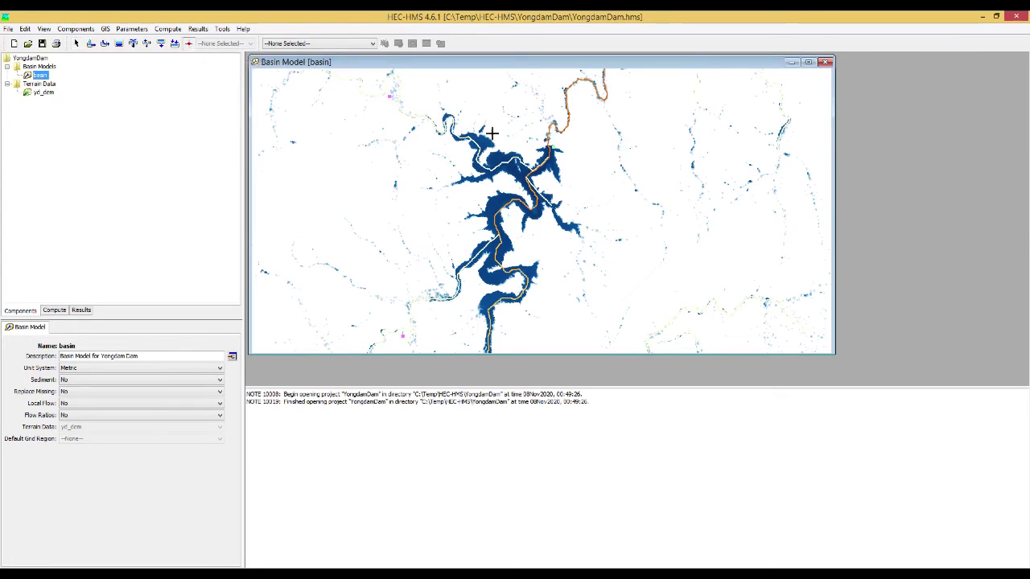
scroll(552, 142, "up", 2)
scroll(553, 142, "up", 2)
scroll(544, 151, "up", 3)
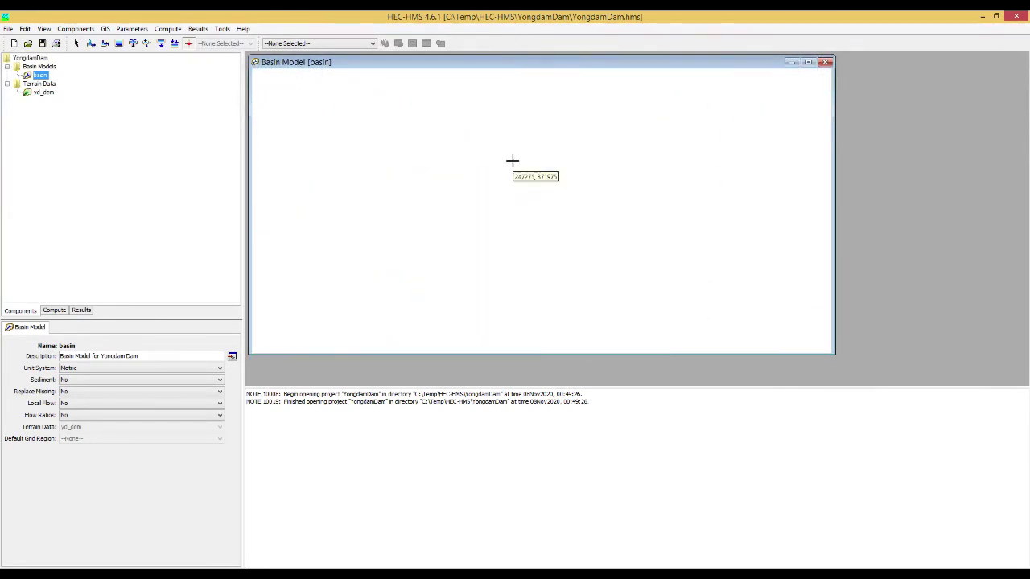
scroll(514, 161, "up", 2)
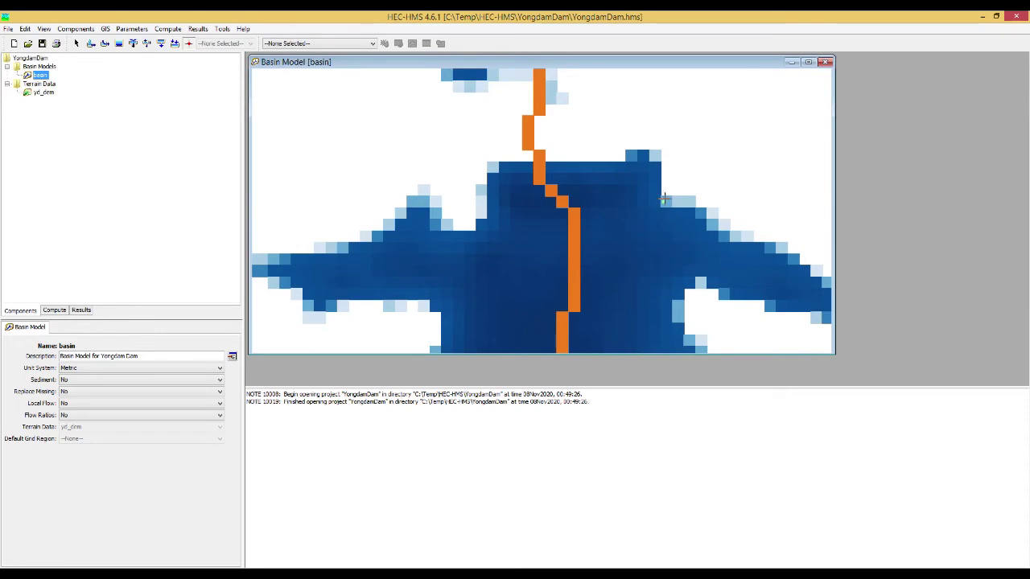
left_click(663, 201)
mouse_move(539, 167)
left_click(539, 167)
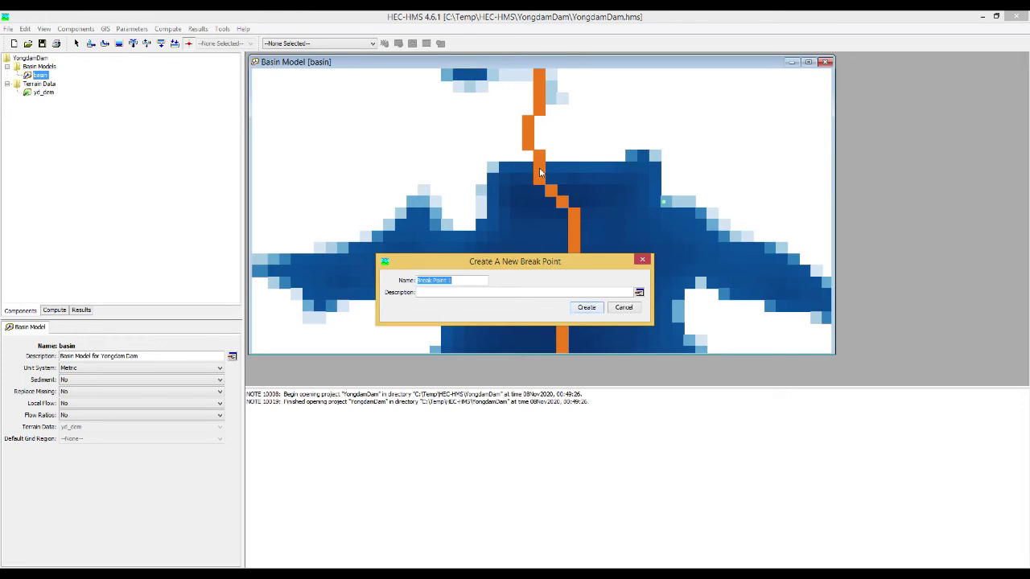
type("Outlet")
left_click(586, 309)
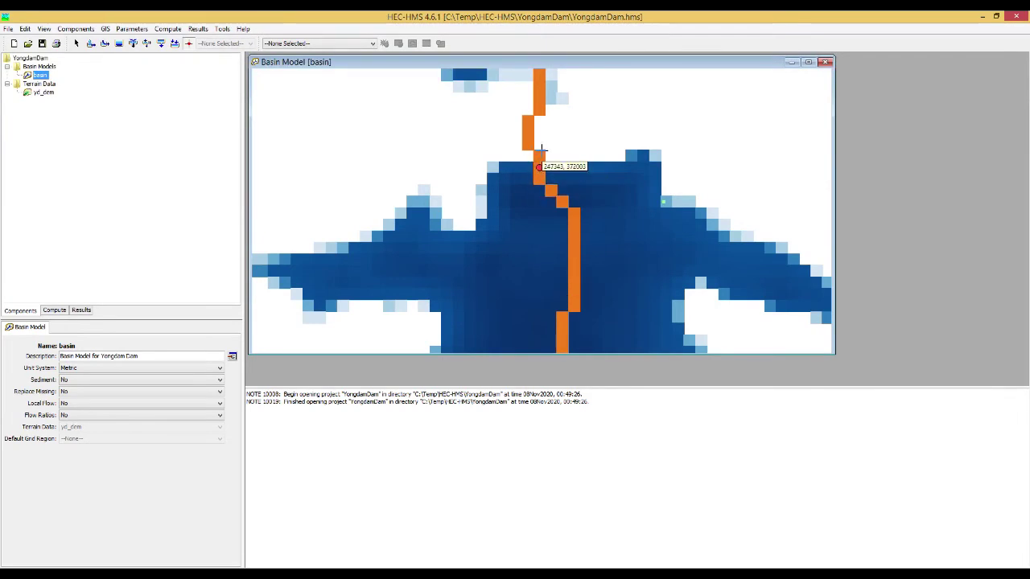
- Create a break point named Jucheon on the identified stream near the gauge point northwest of the reservoir
scroll(635, 209, "up", 1)
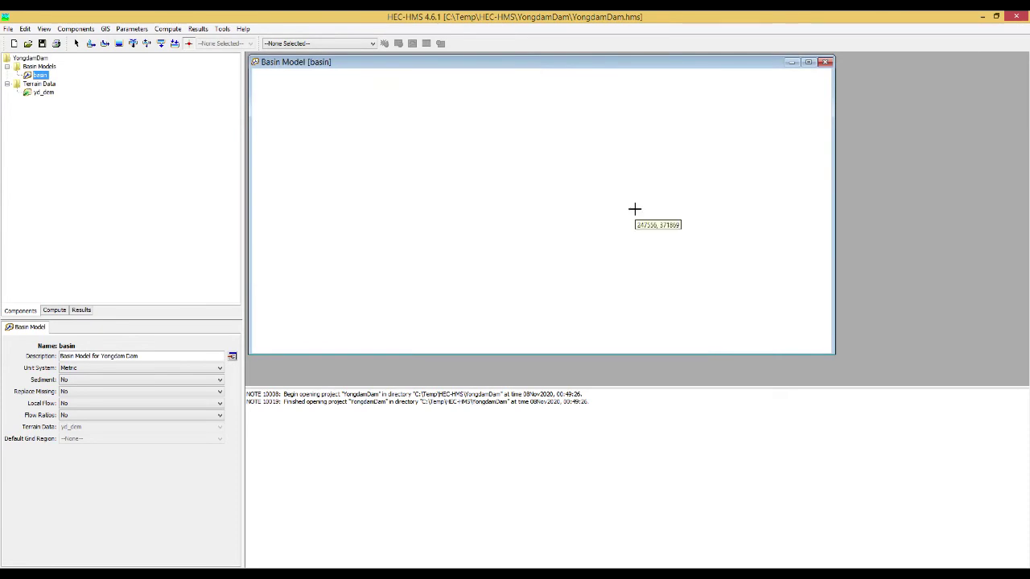
scroll(635, 209, "up", 1)
scroll(635, 209, "down", 1)
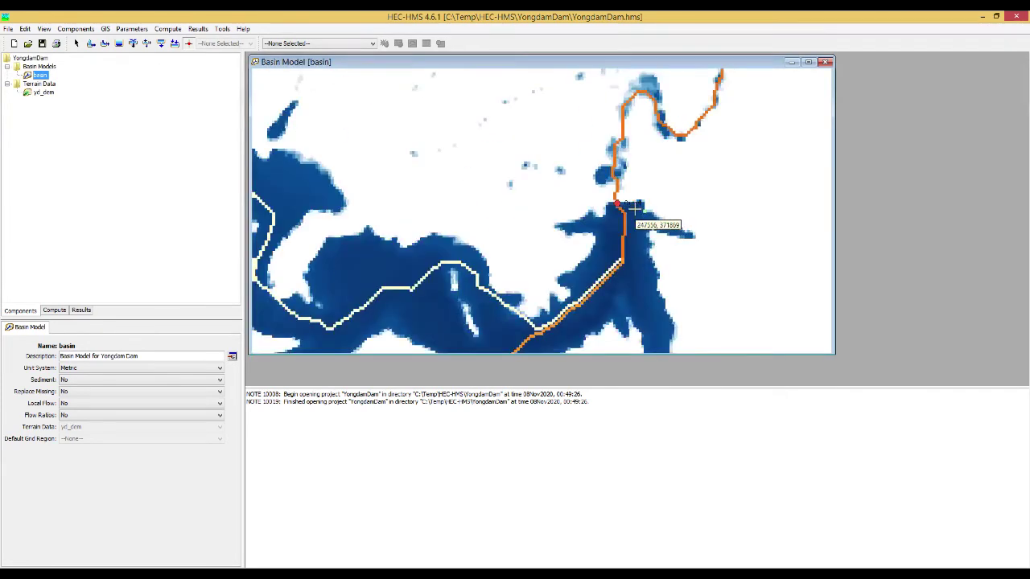
scroll(635, 209, "down", 1)
scroll(635, 210, "down", 3)
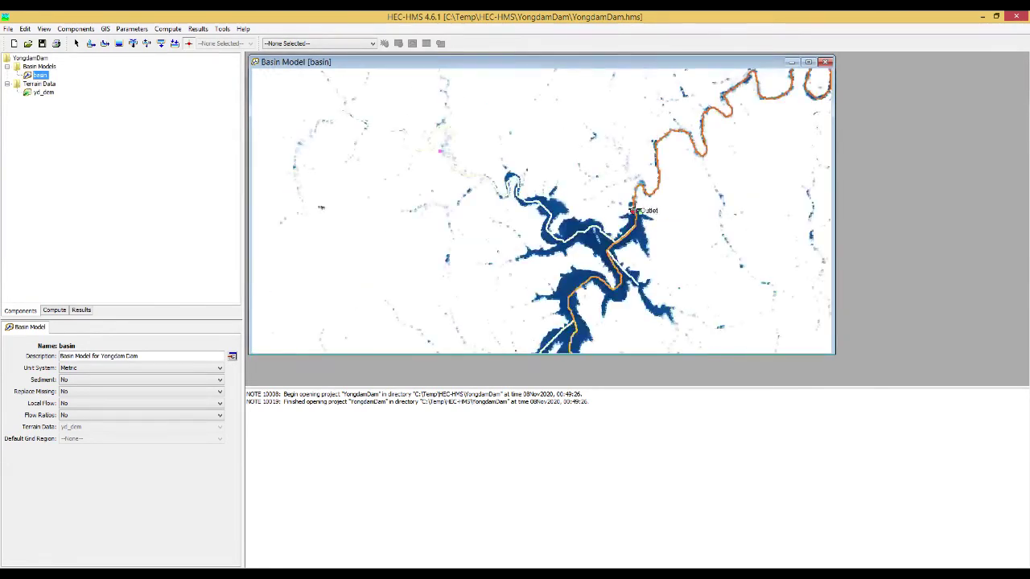
scroll(634, 211, "up", 1)
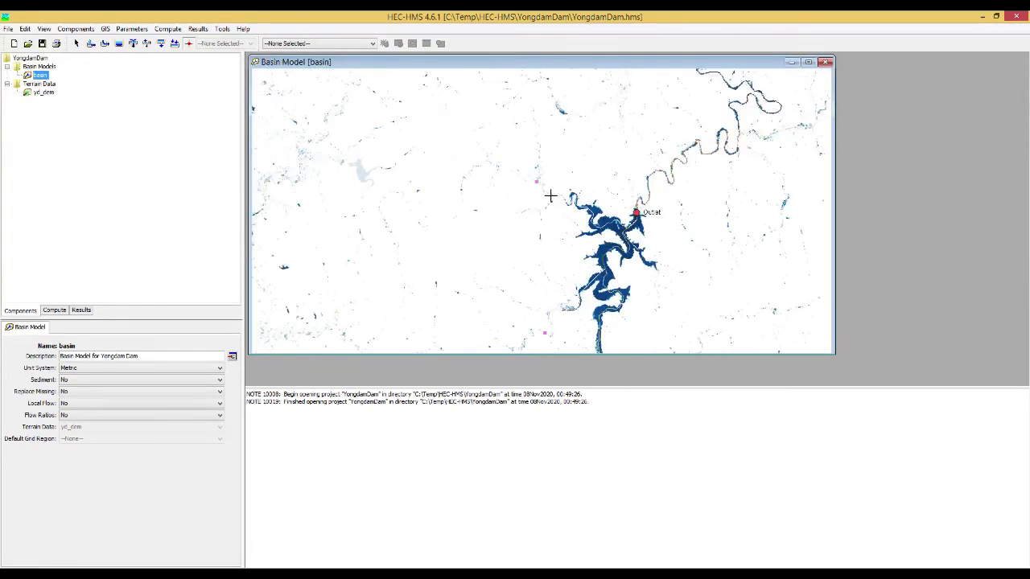
scroll(535, 185, "up", 3)
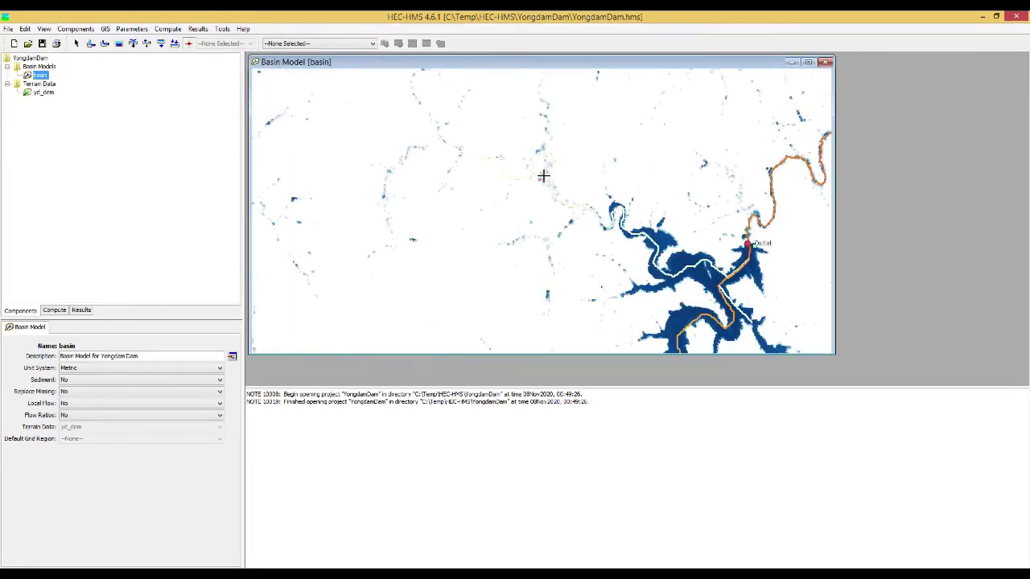
scroll(535, 179, "up", 2)
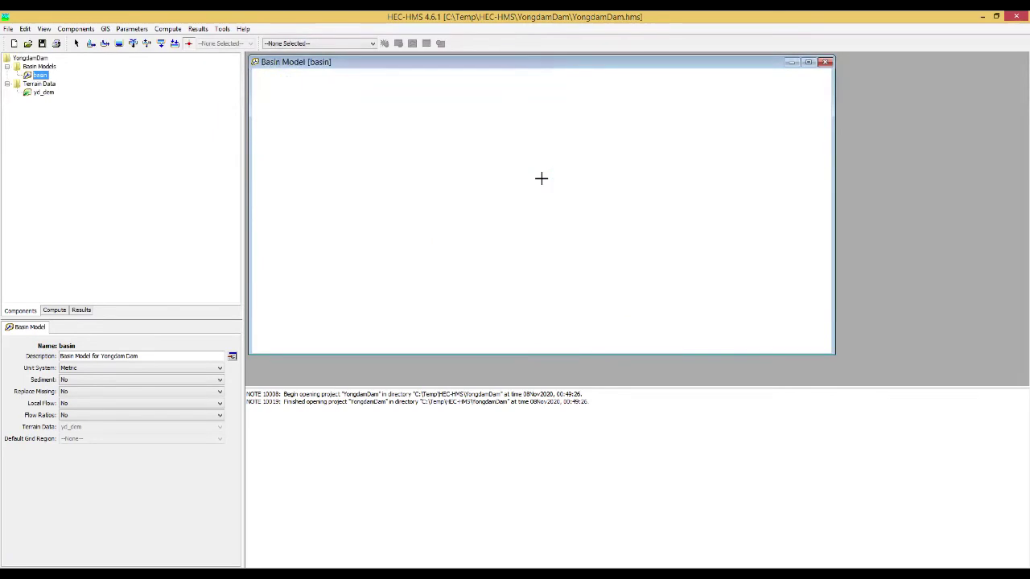
scroll(541, 179, "up", 4)
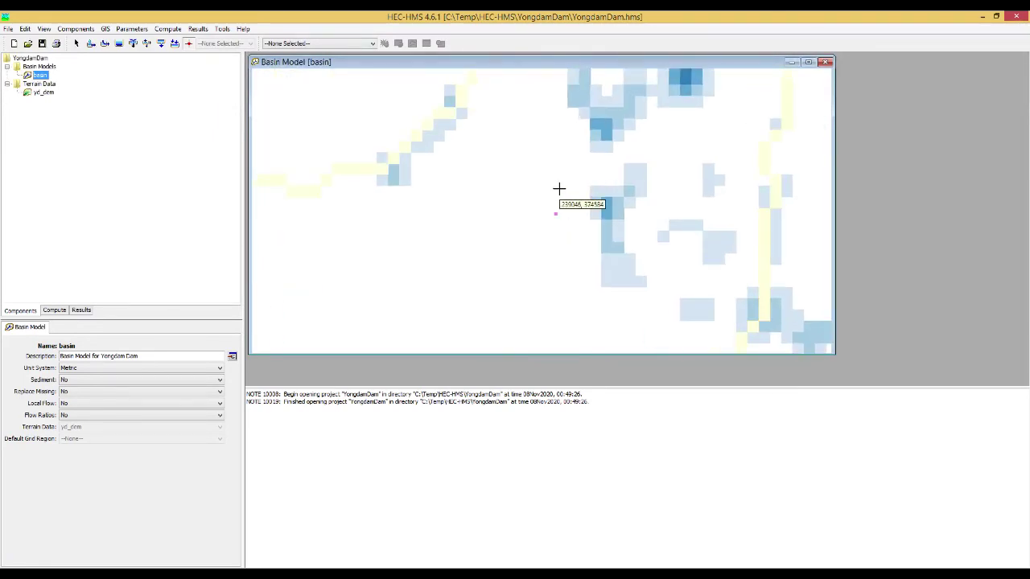
scroll(559, 191, "up", 2)
scroll(565, 205, "up", 2)
scroll(498, 143, "up", 1)
scroll(494, 136, "up", 1)
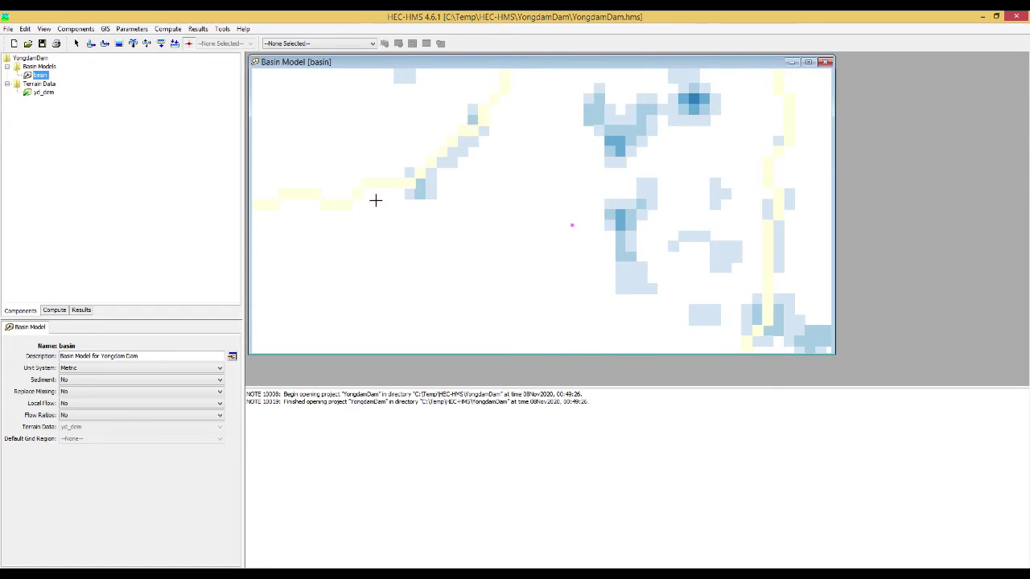
left_click(472, 131)
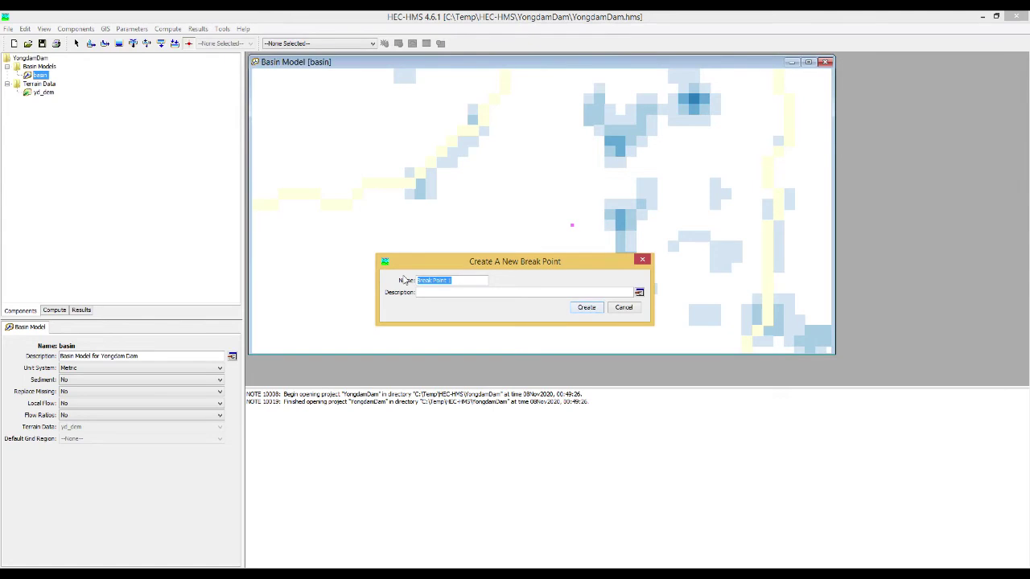
type("Jucheon")
left_click(586, 307)
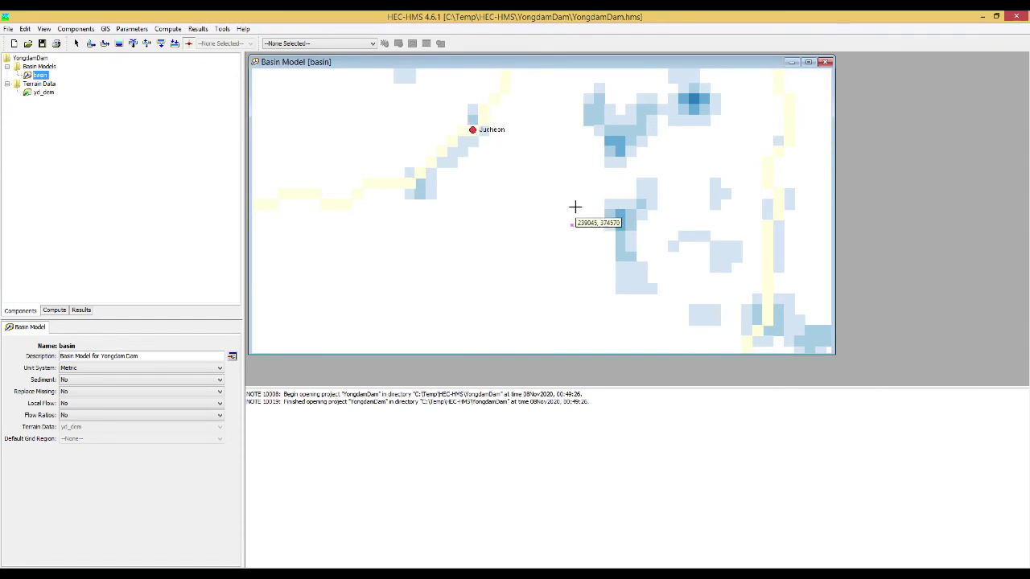
- Create a break point named Seokjung on the identified stream beside the gauge point west of the reservoir's southern arm
scroll(562, 209, "down", 4)
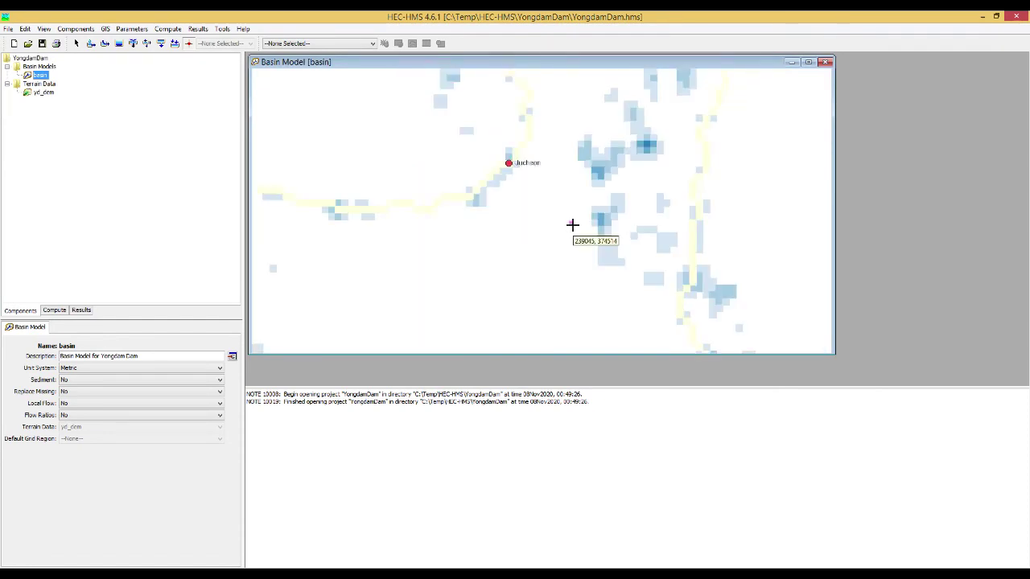
scroll(572, 225, "down", 5)
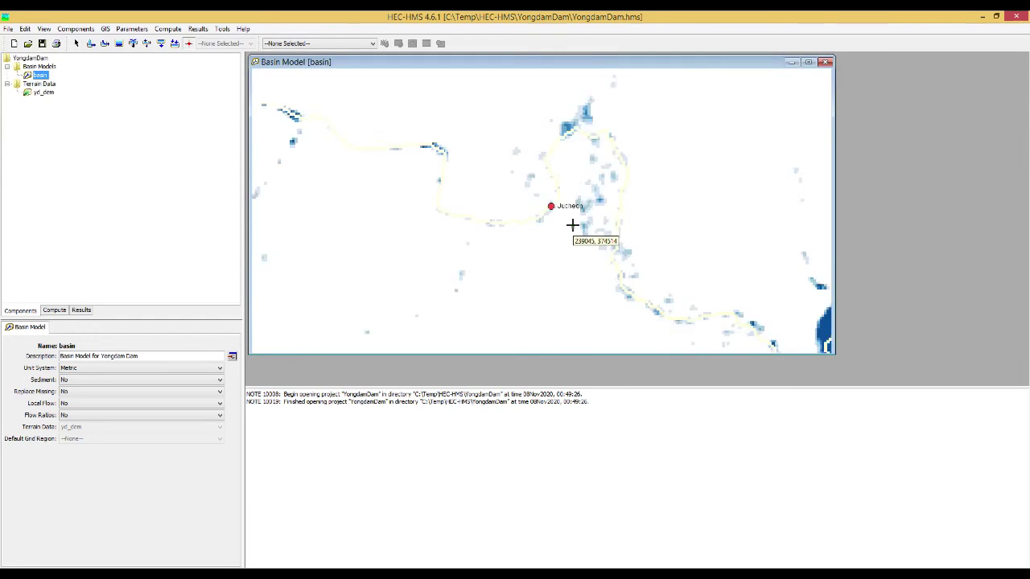
scroll(572, 226, "down", 2)
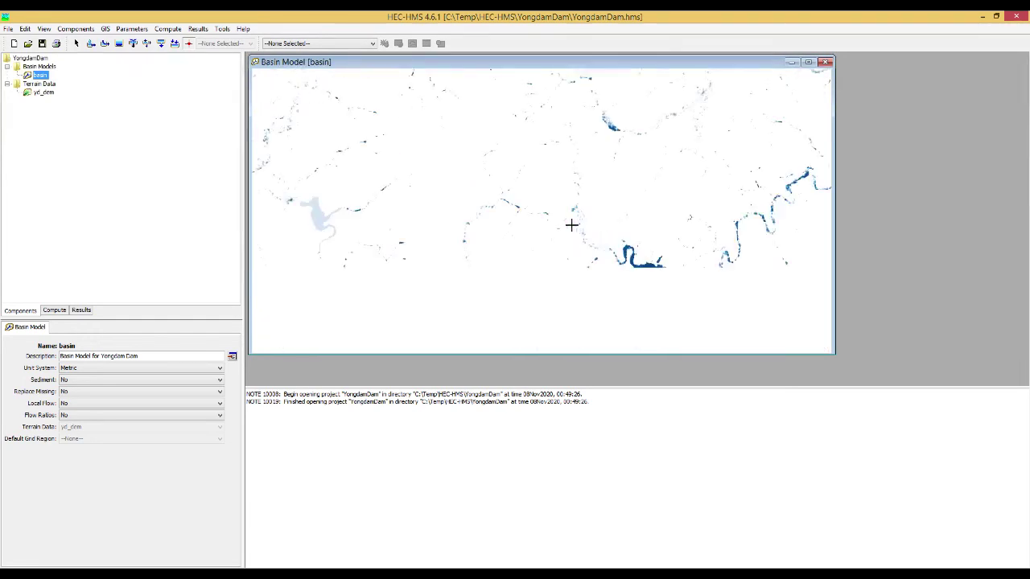
scroll(582, 204, "down", 3)
scroll(605, 194, "up", 2)
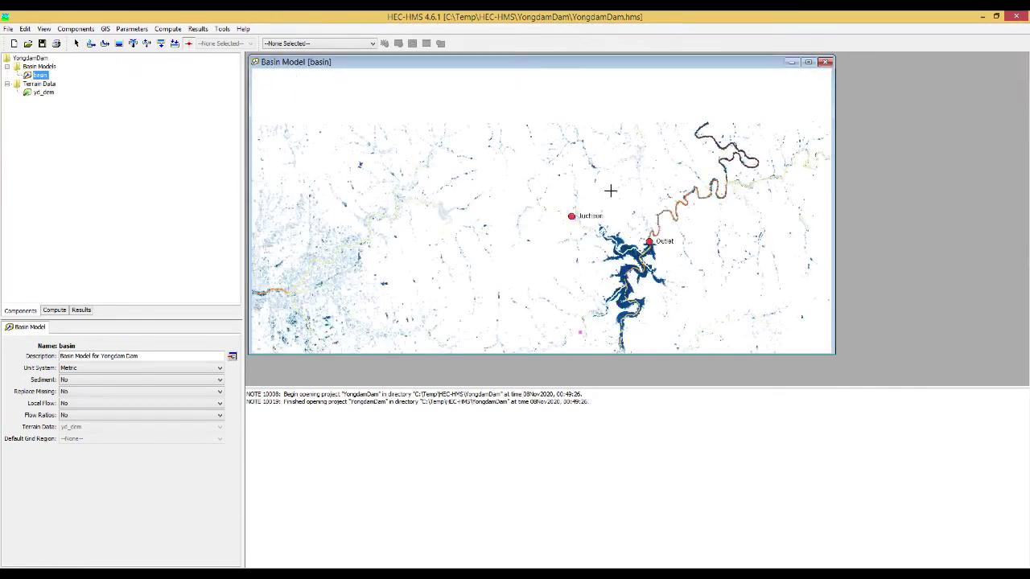
scroll(522, 231, "down", 1)
scroll(530, 230, "up", 1)
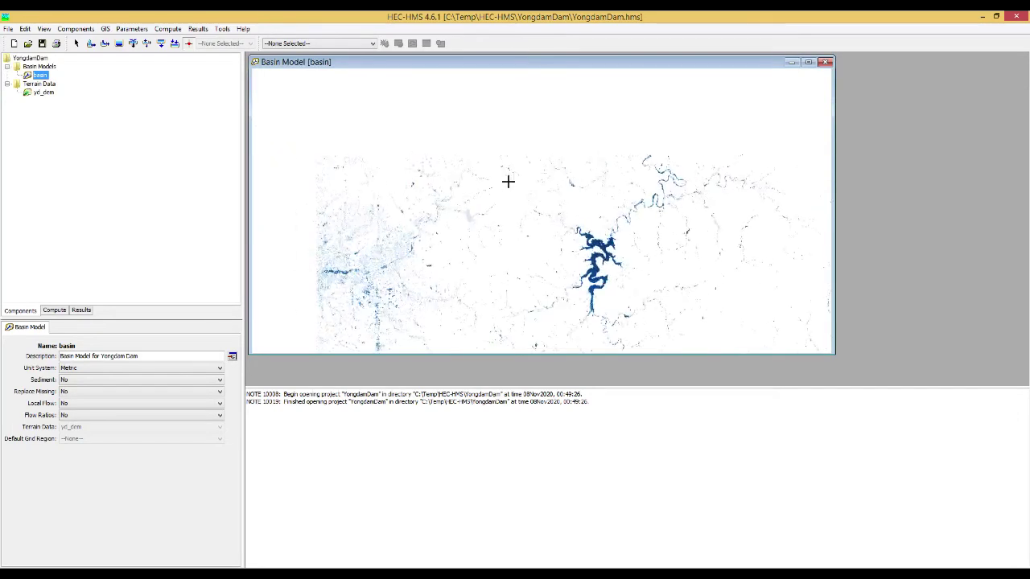
scroll(484, 218, "up", 1)
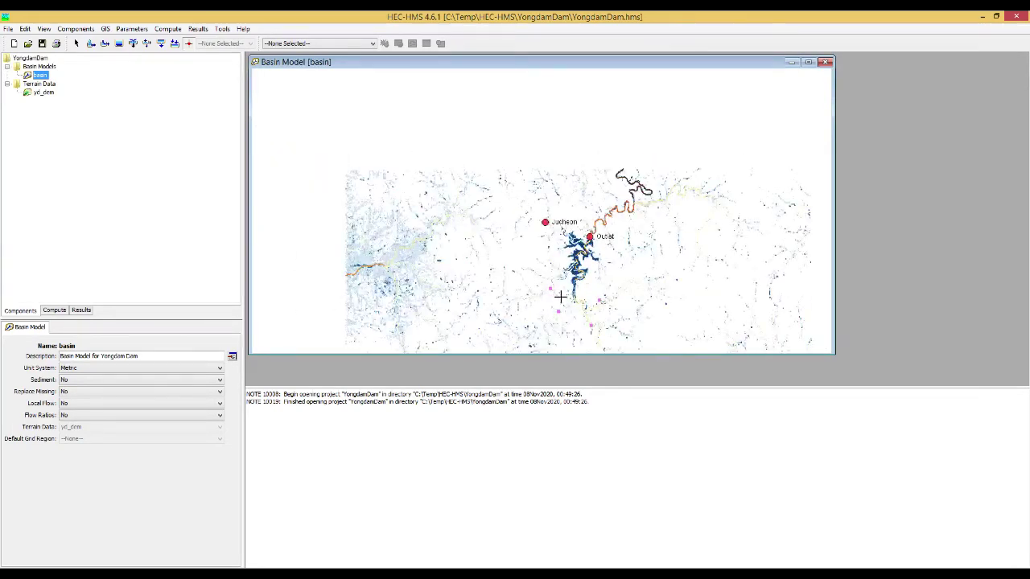
scroll(564, 319, "up", 1)
scroll(554, 299, "up", 2)
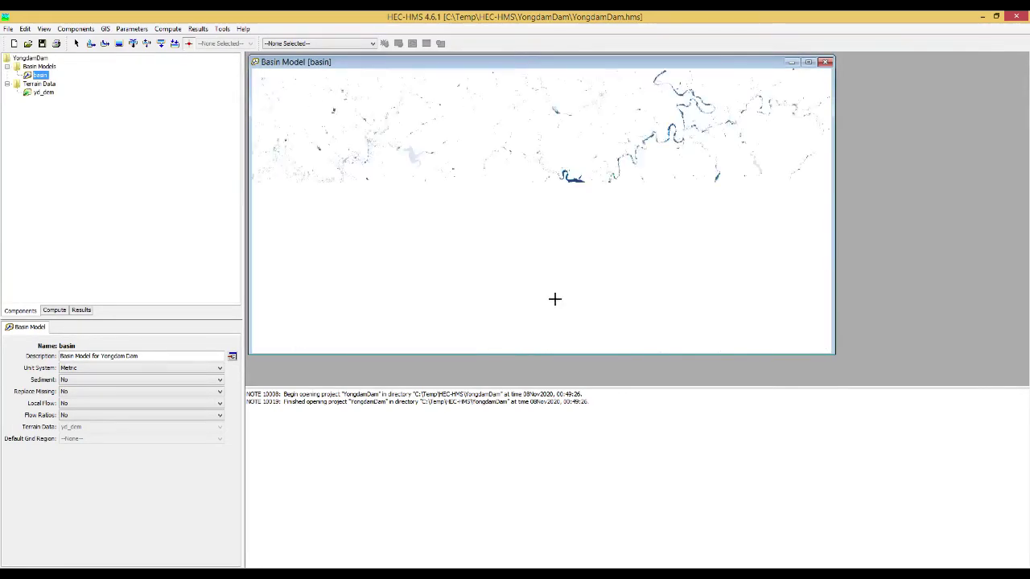
scroll(544, 267, "up", 1)
scroll(542, 264, "up", 1)
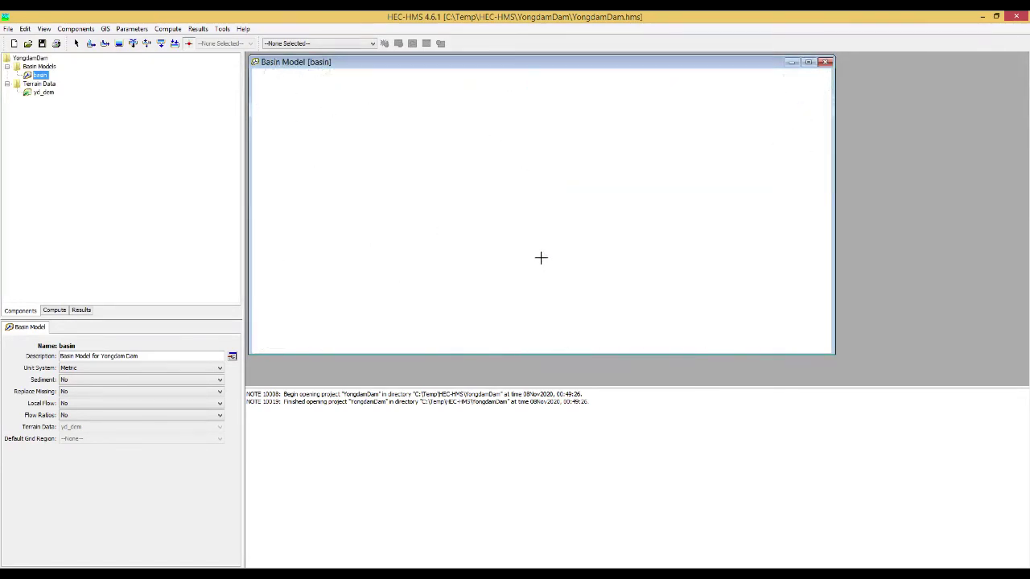
scroll(538, 222, "up", 1)
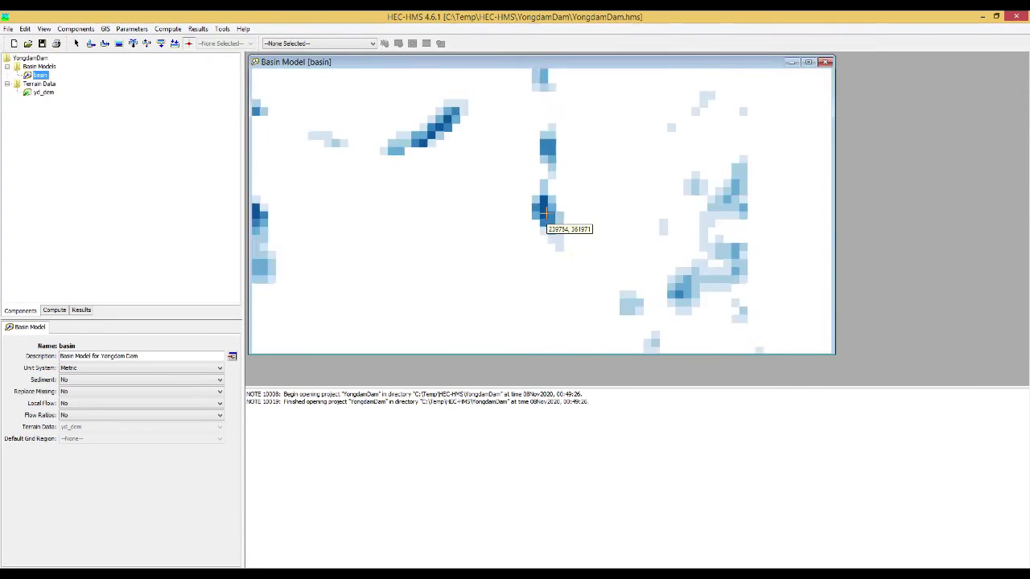
scroll(546, 214, "up", 2)
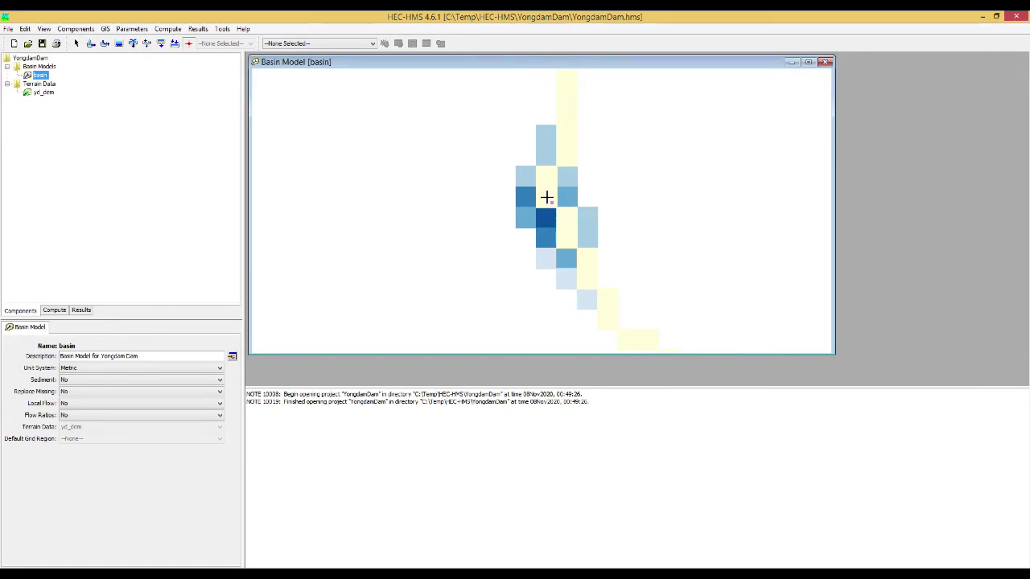
left_click(547, 198)
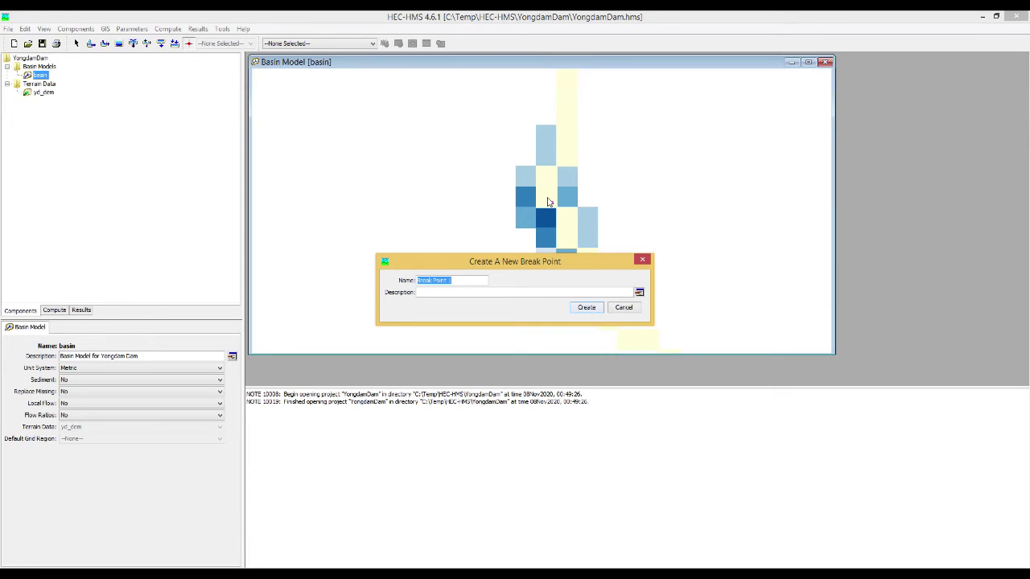
type("Sn")
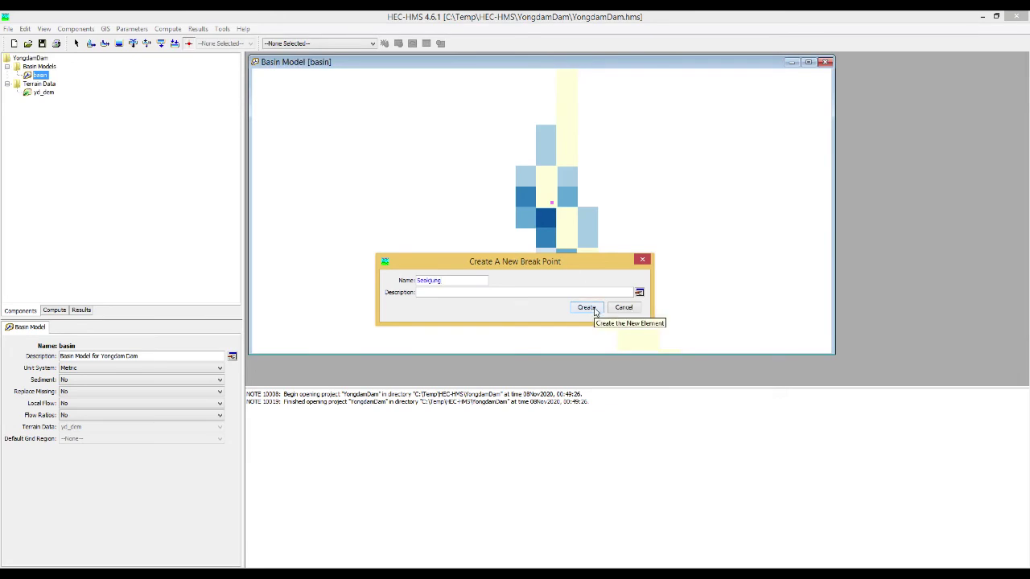
left_click(587, 308)
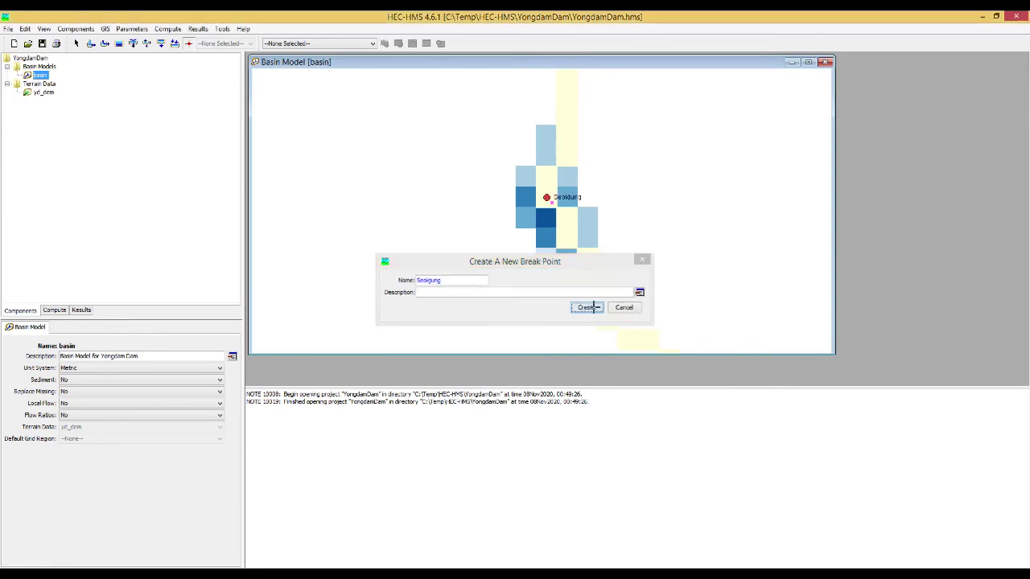
- Create a break point named Dochi at the identified streams' confluence near the gauge point southwest of the reservoir's southern end
scroll(490, 208, "down", 2)
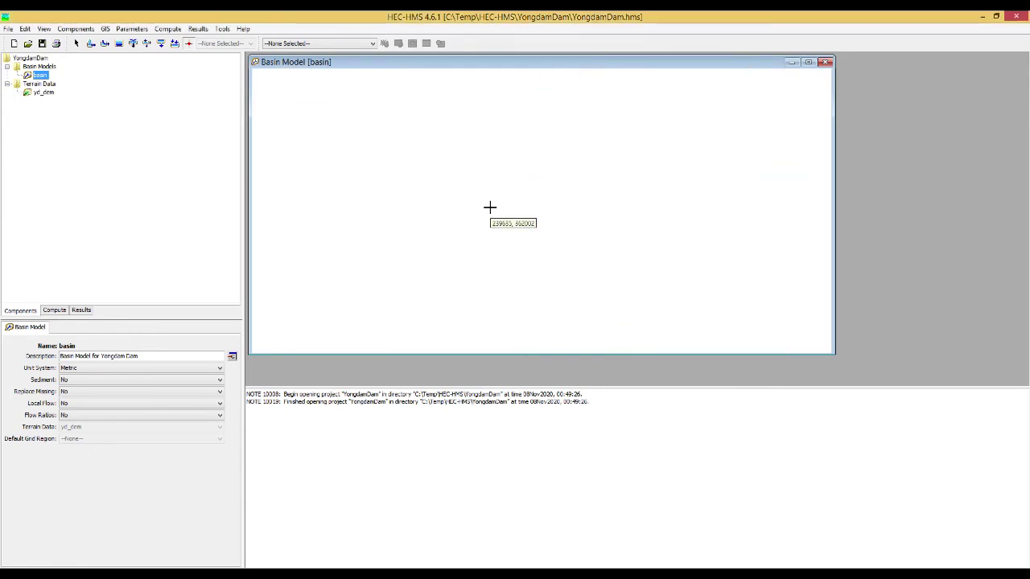
scroll(491, 208, "down", 3)
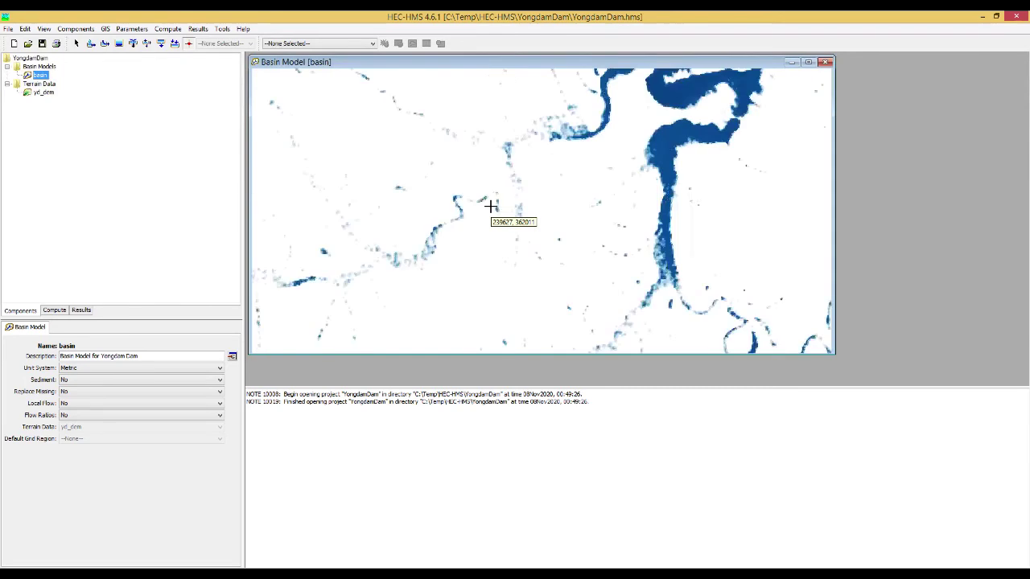
scroll(511, 202, "down", 2)
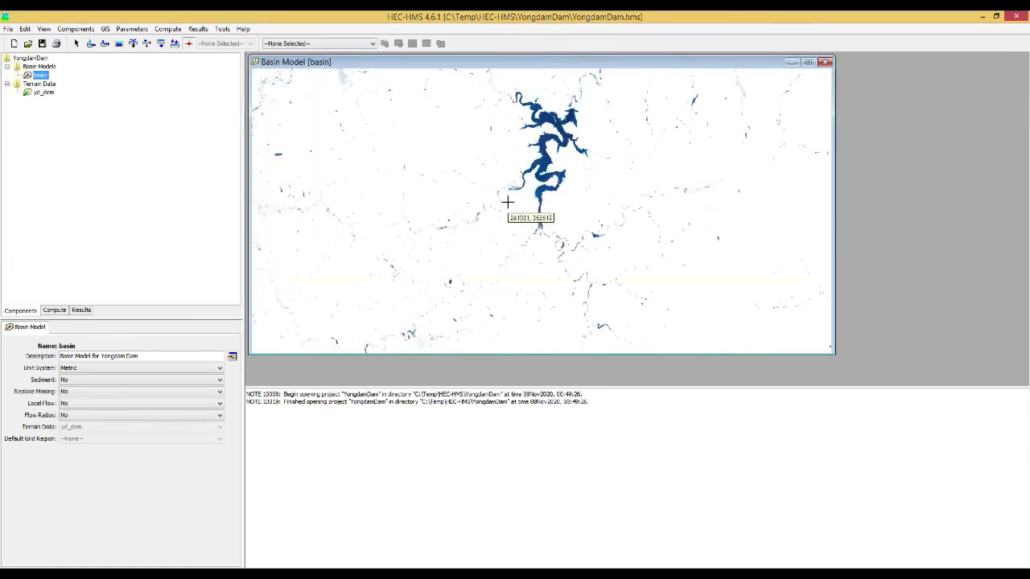
scroll(510, 259, "up", 5)
scroll(510, 249, "up", 3)
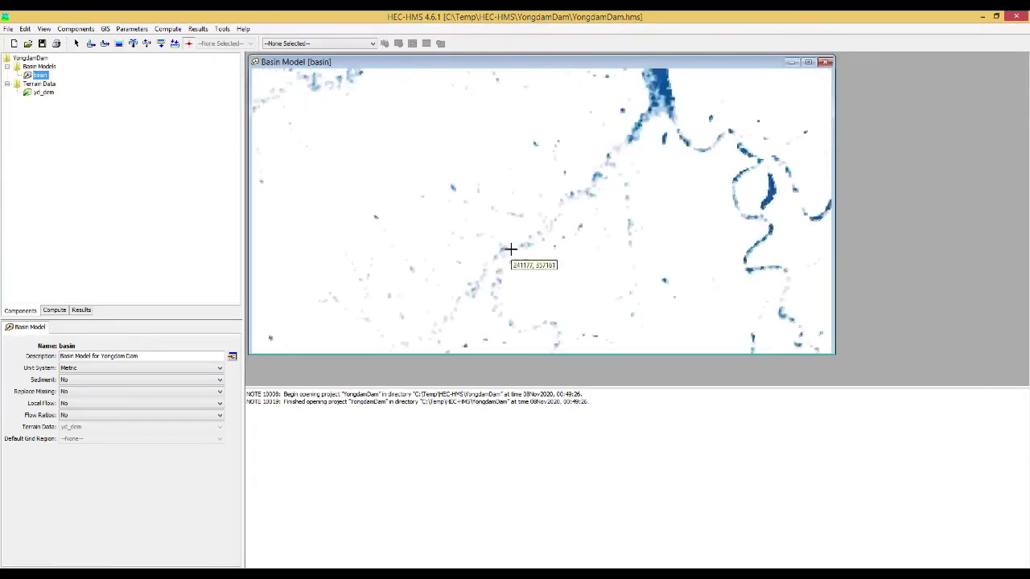
scroll(533, 249, "up", 1)
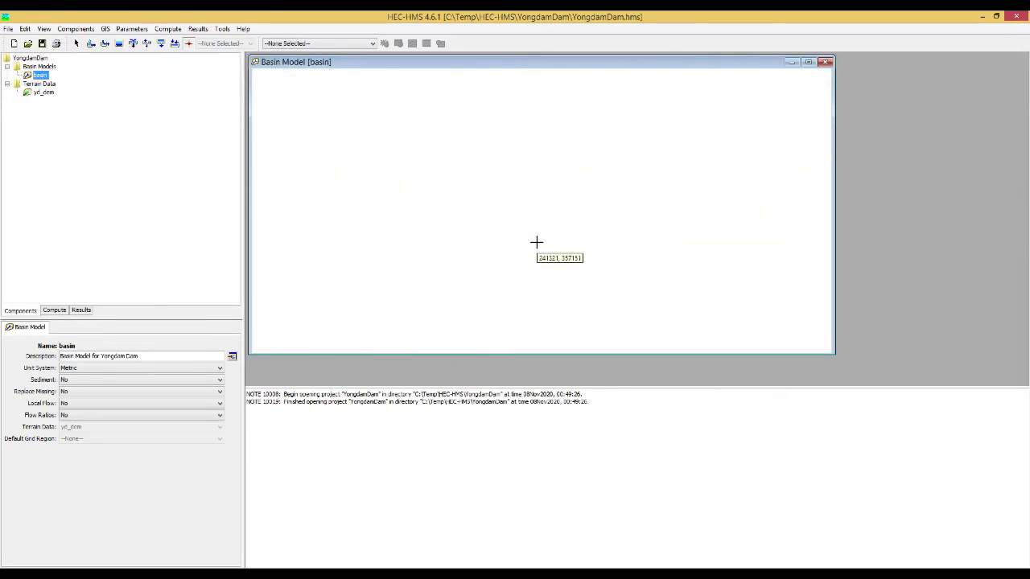
scroll(567, 234, "up", 1)
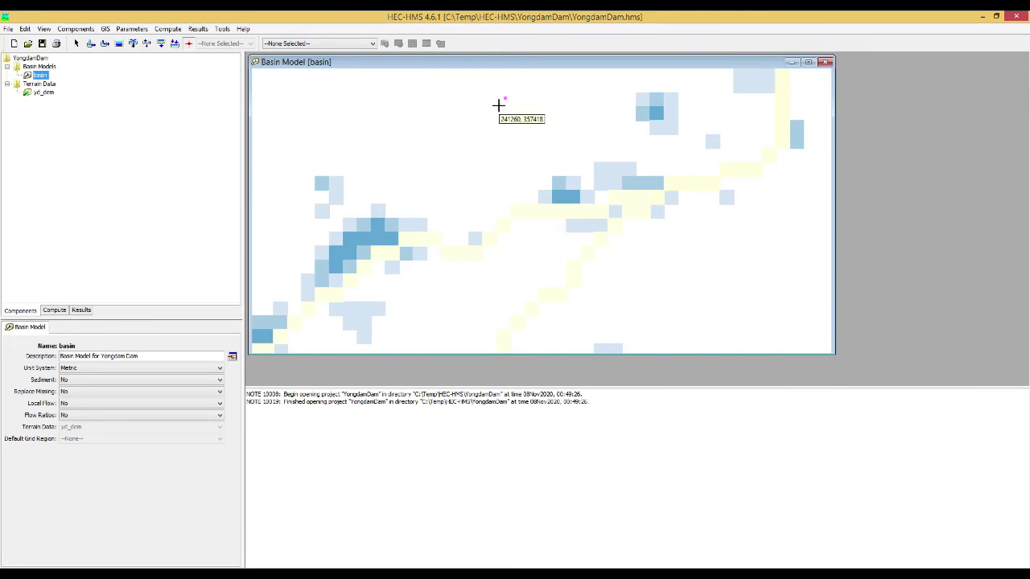
left_click(644, 202)
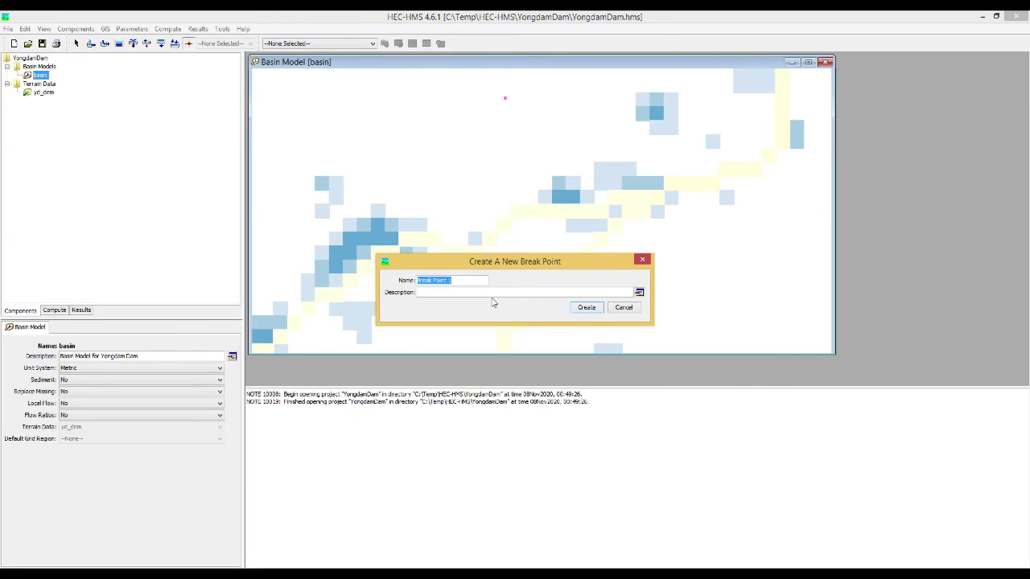
type("Dochi")
left_click(595, 310)
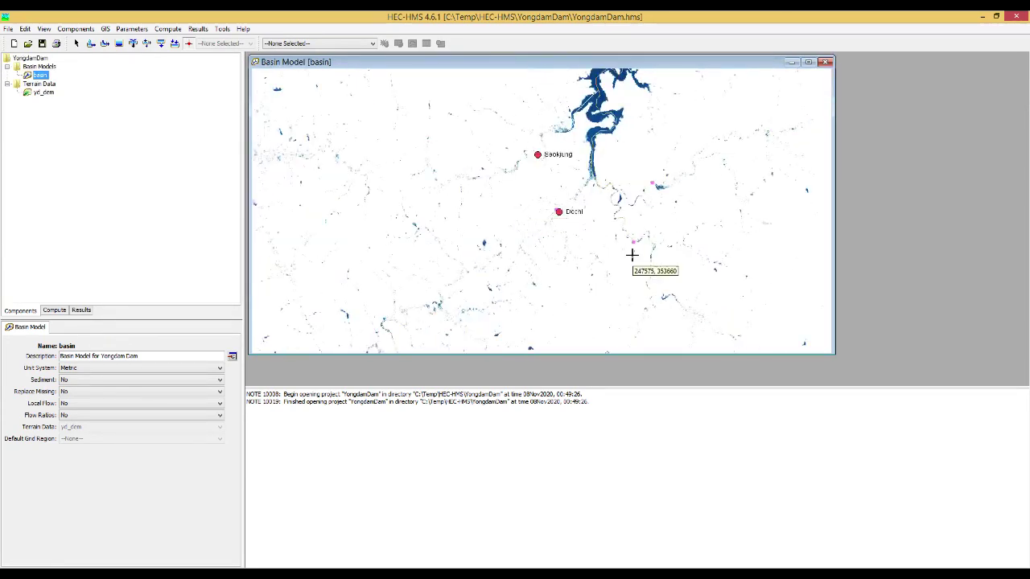
- Create a break point named Cheoncheon on the identified stream near the southernmost gauge point, southeast of the reservoir
scroll(635, 233, "up", 3)
scroll(648, 207, "up", 4)
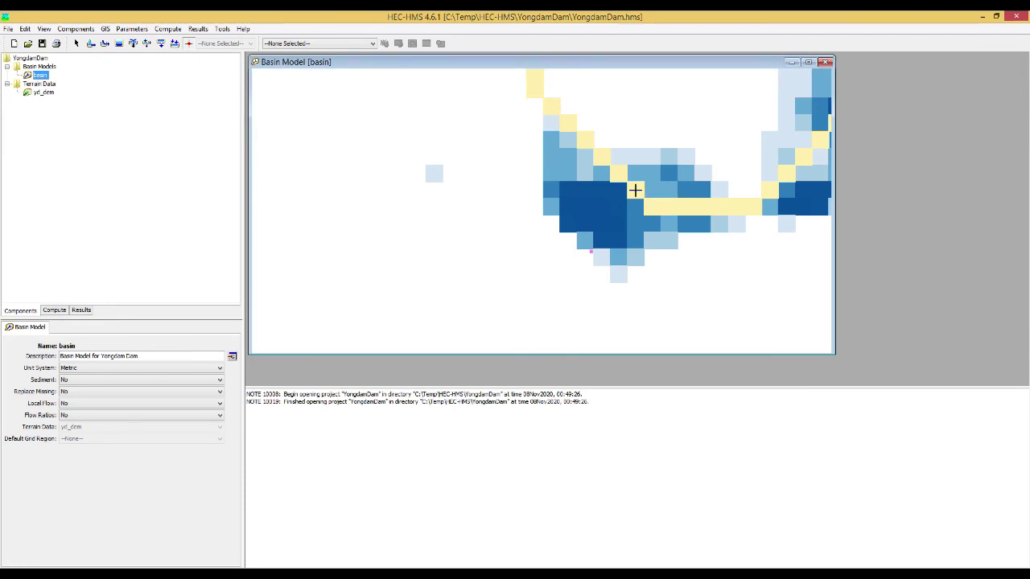
left_click(635, 189)
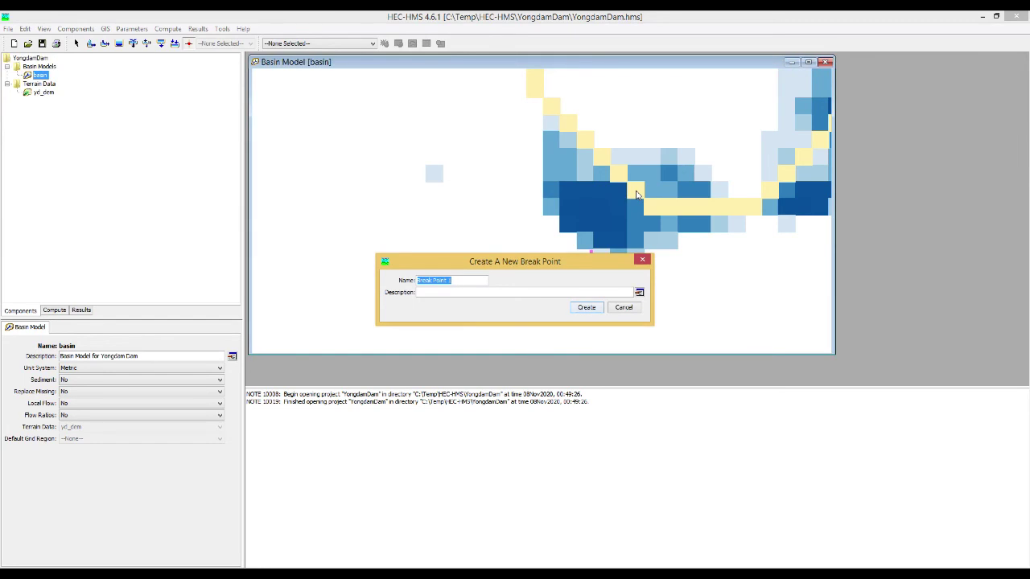
type("Cheoncheon")
left_click(584, 308)
scroll(577, 299, "down", 2)
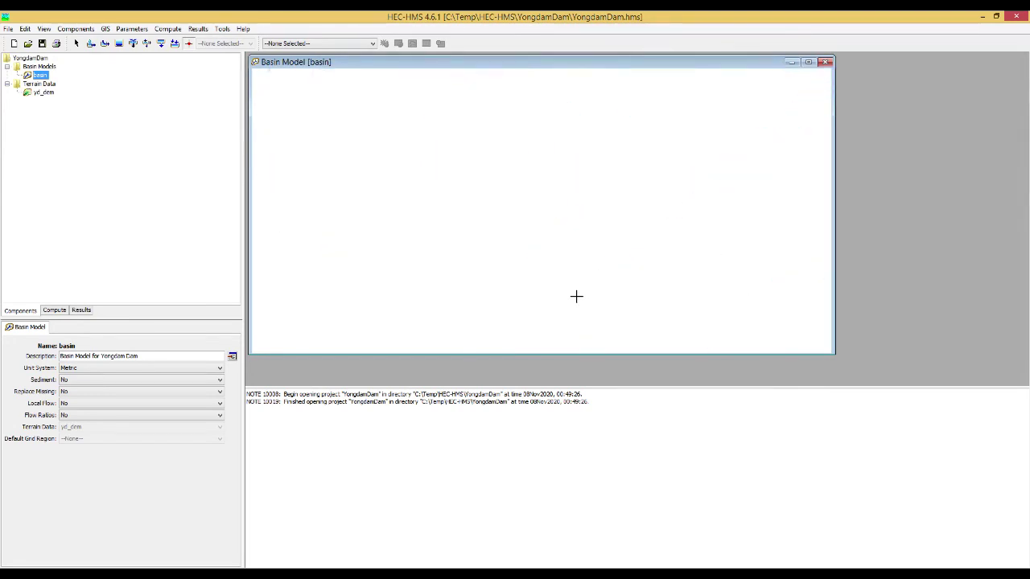
- Create a break point named Donghyang on the identified stream beside the gauge point east of the reservoir's southern end
scroll(506, 253, "up", 2)
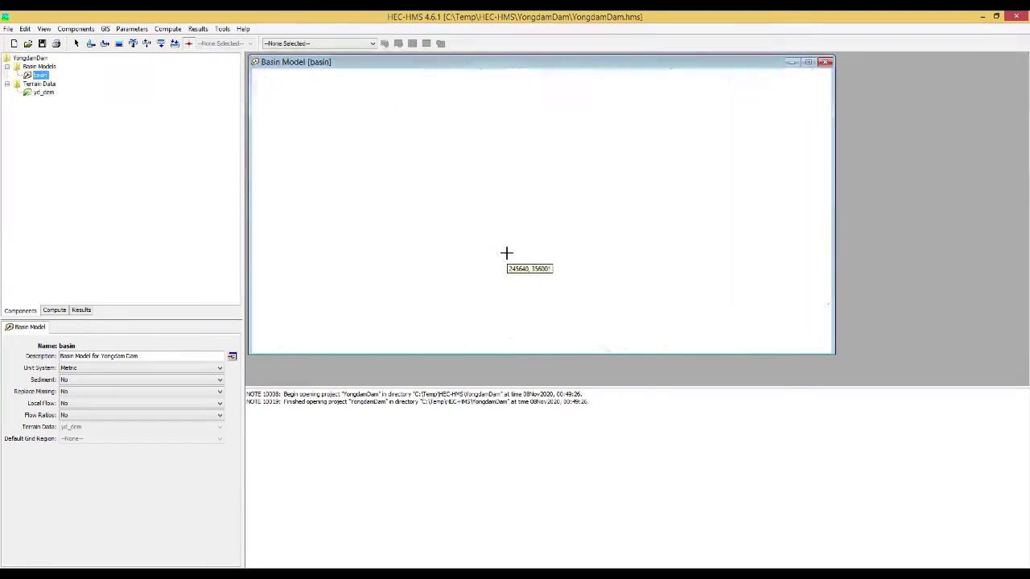
scroll(535, 219, "up", 1)
scroll(542, 213, "up", 1)
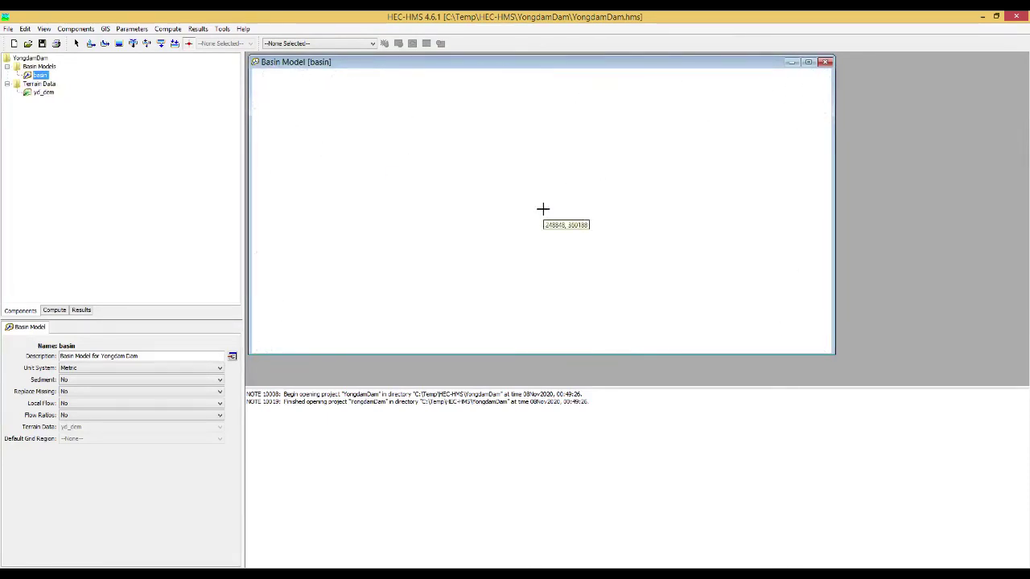
scroll(542, 207, "up", 1)
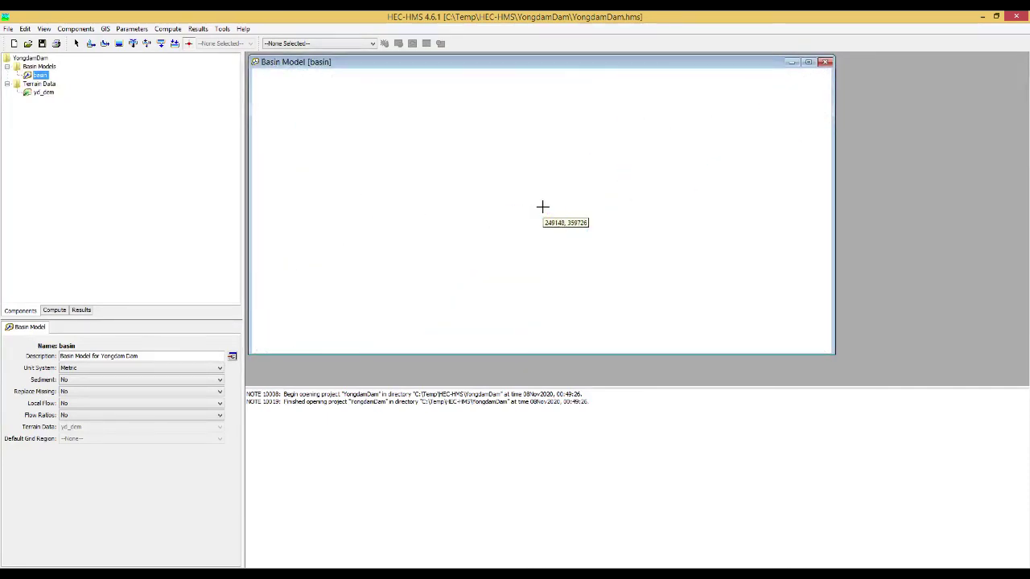
scroll(549, 214, "up", 1)
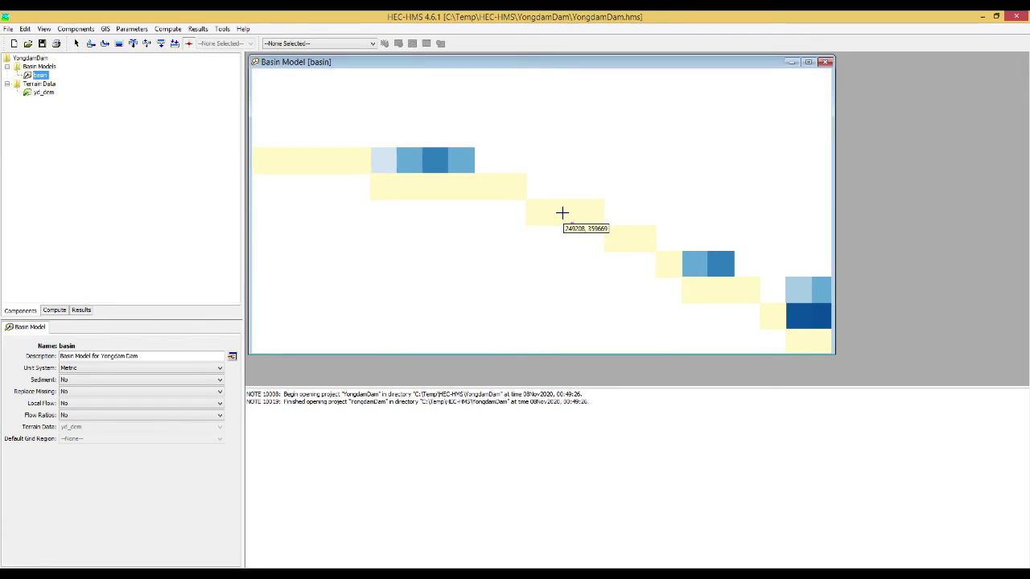
left_click(562, 213)
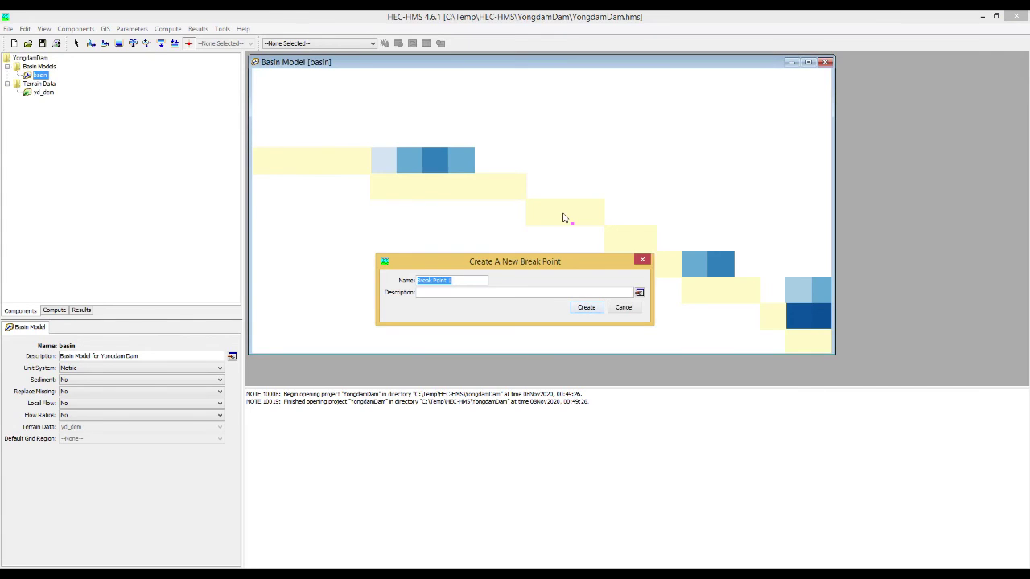
type("Do")
left_click(585, 308)
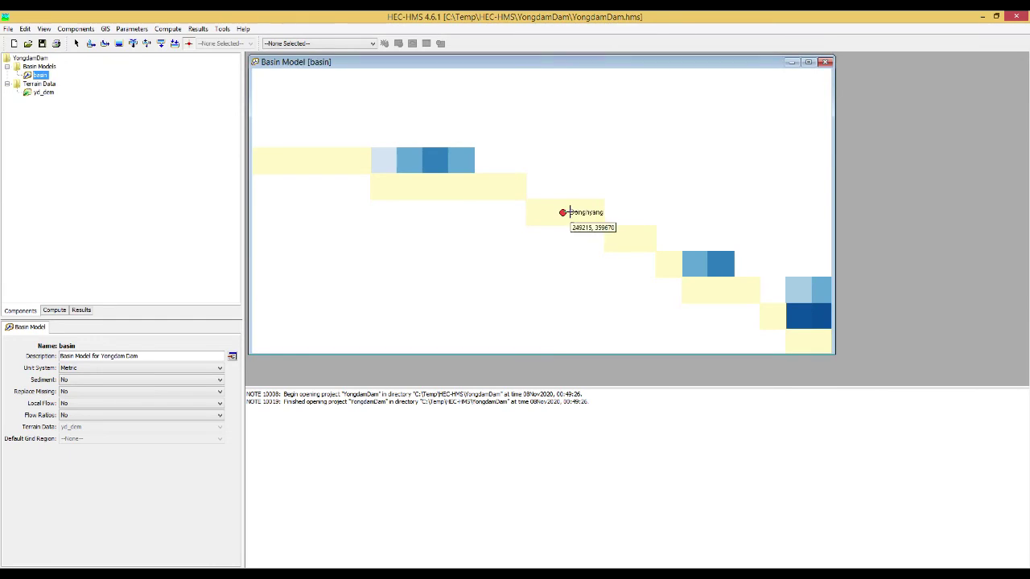
- Review the placement of all the break points around the reservoir in the basin map
scroll(570, 212, "down", 3)
scroll(570, 212, "down", 2)
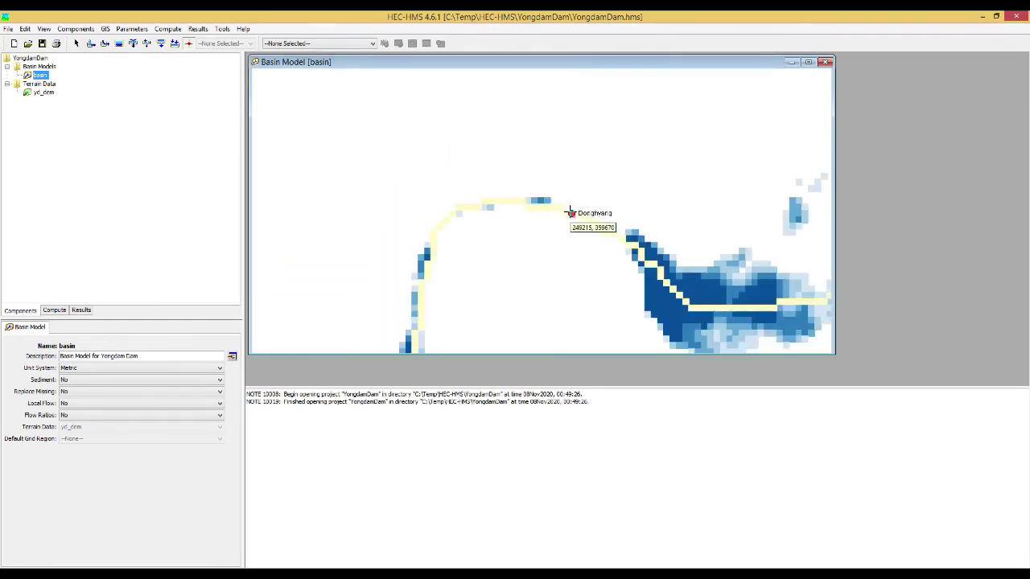
scroll(570, 212, "down", 3)
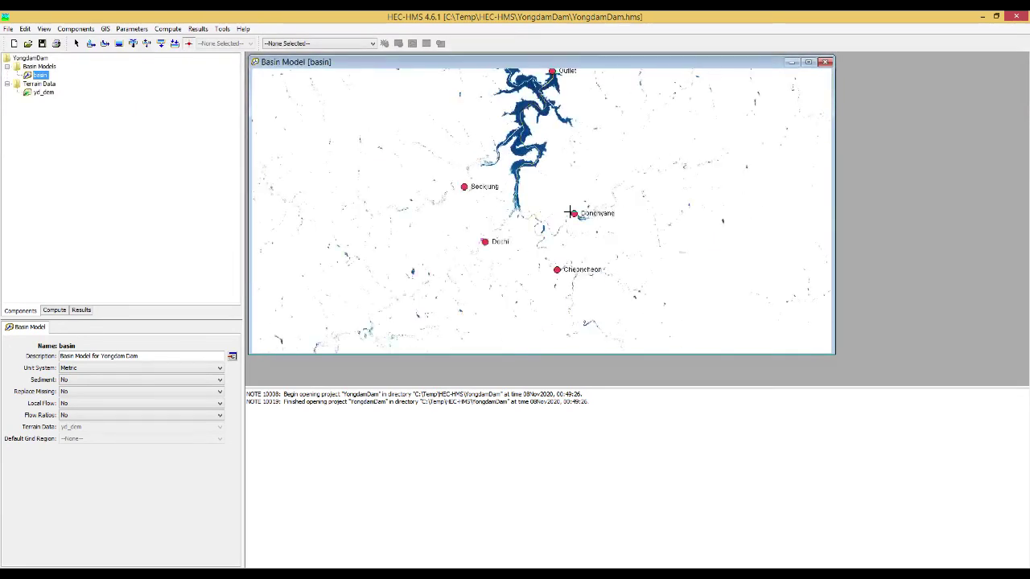
scroll(618, 257, "down", 2)
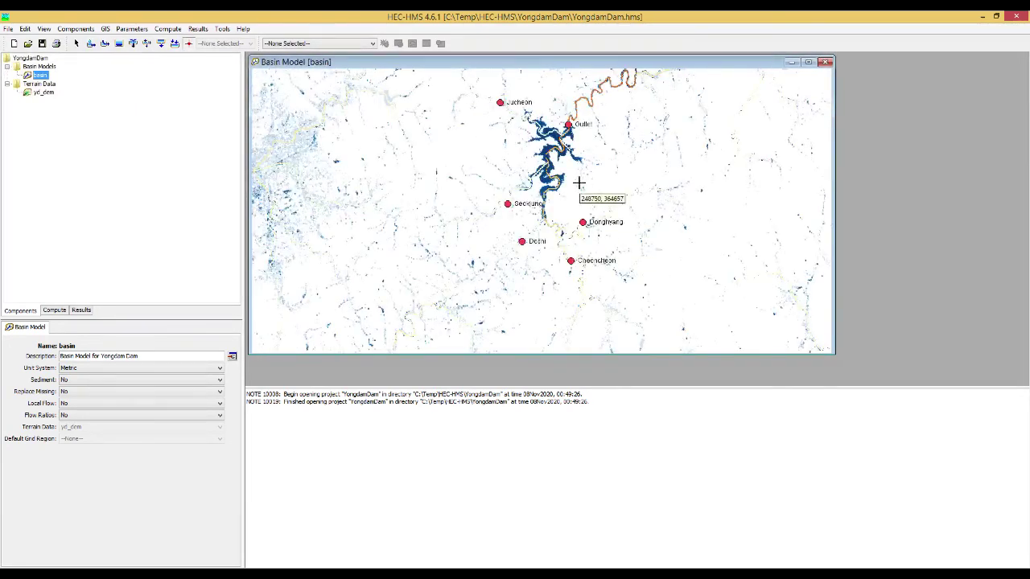
scroll(600, 239, "down", 1)
scroll(566, 120, "up", 1)
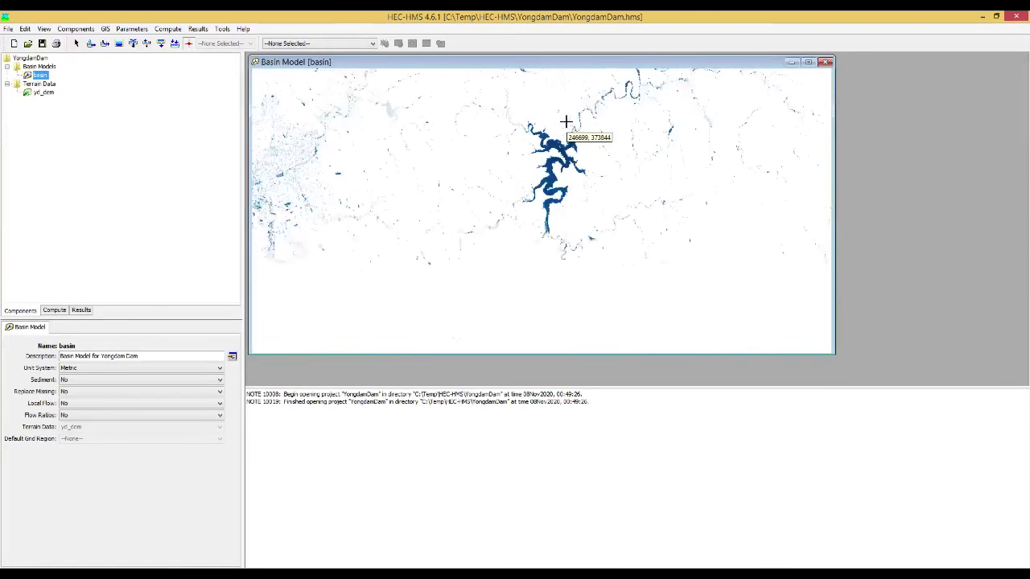
scroll(544, 113, "up", 1)
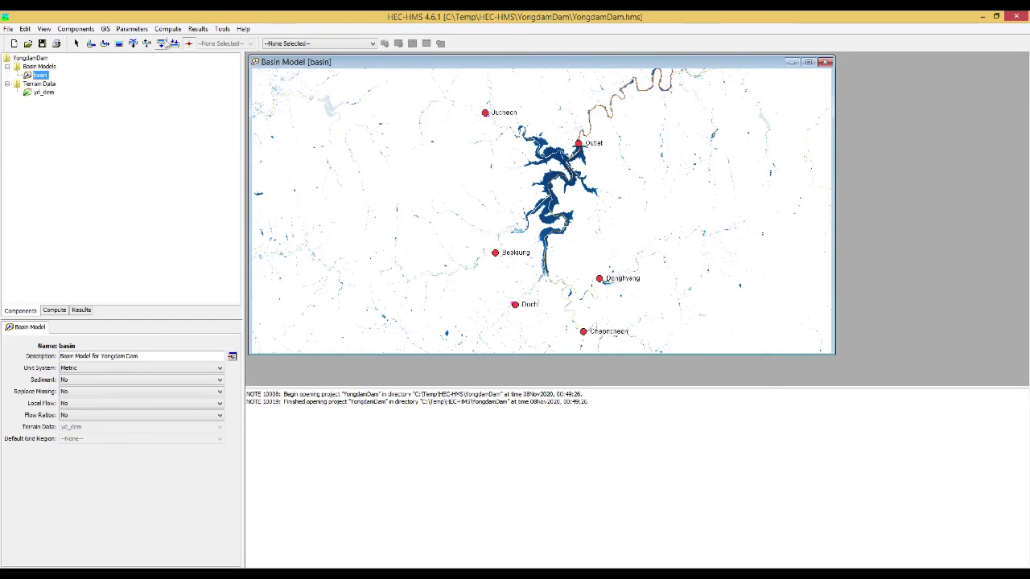
- Review the basin's break points one by one in the Break Points Manager, from Cheoncheon through Seokjung
left_click(111, 31)
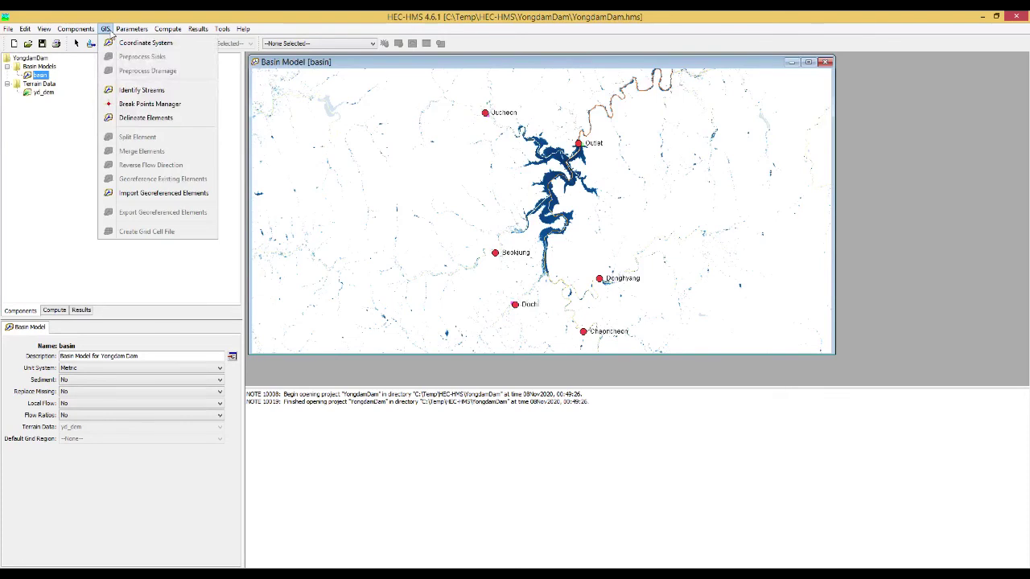
left_click(142, 105)
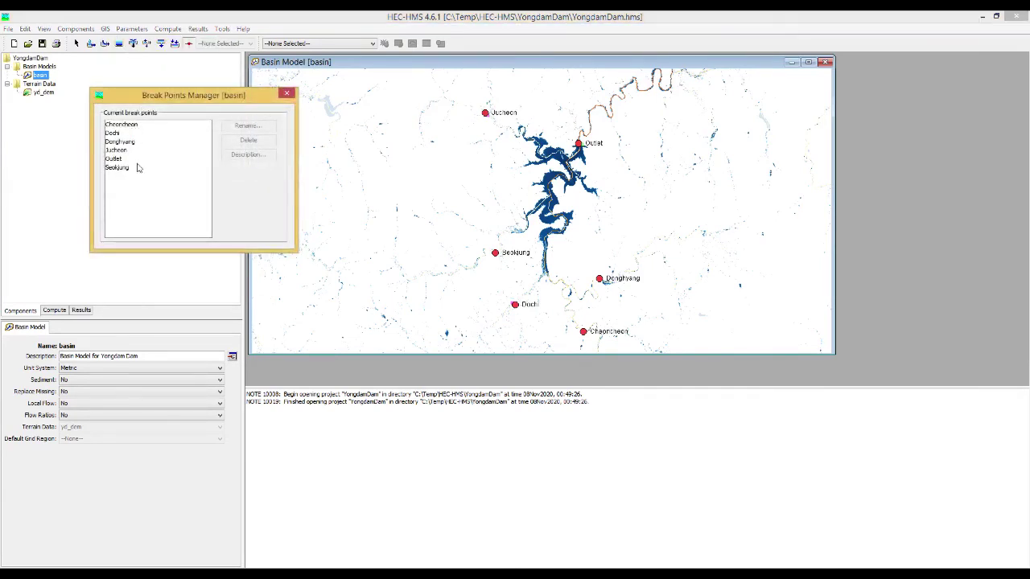
left_click(129, 125)
left_click(117, 133)
left_click(118, 141)
left_click(118, 151)
left_click(118, 158)
left_click(120, 168)
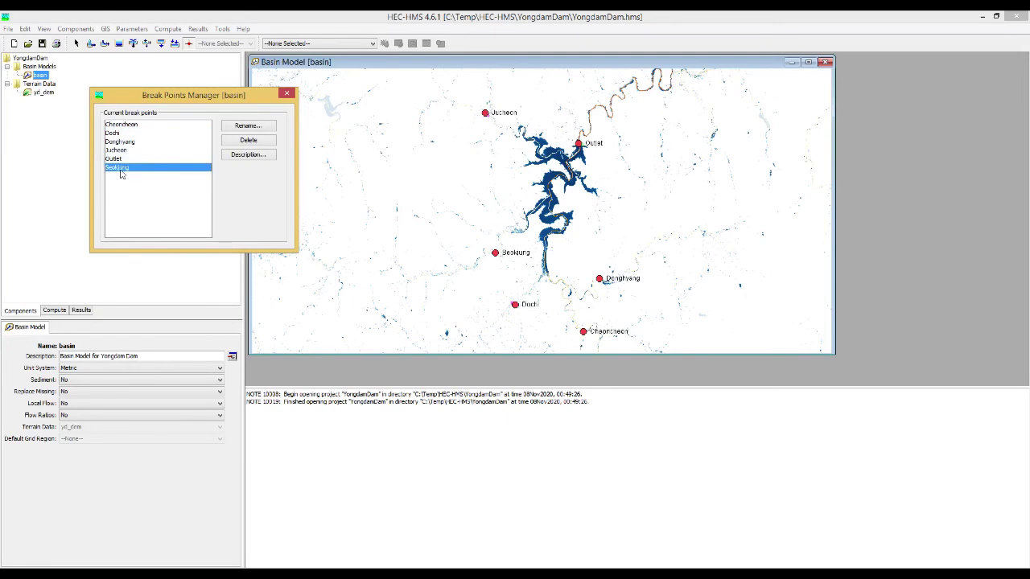
left_click(119, 159)
left_click(122, 151)
left_click(125, 142)
left_click(117, 133)
left_click(119, 125)
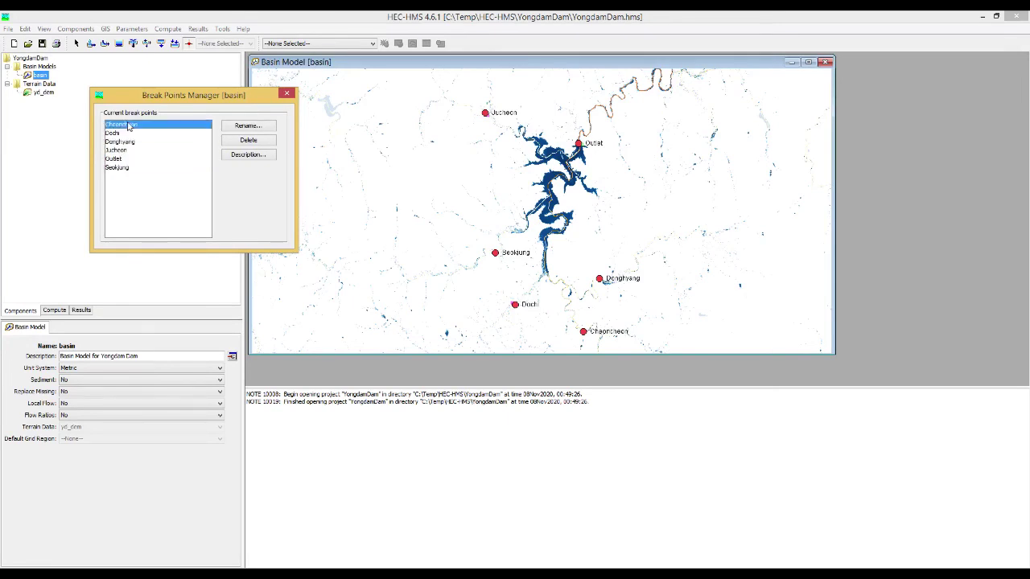
left_click(286, 94)
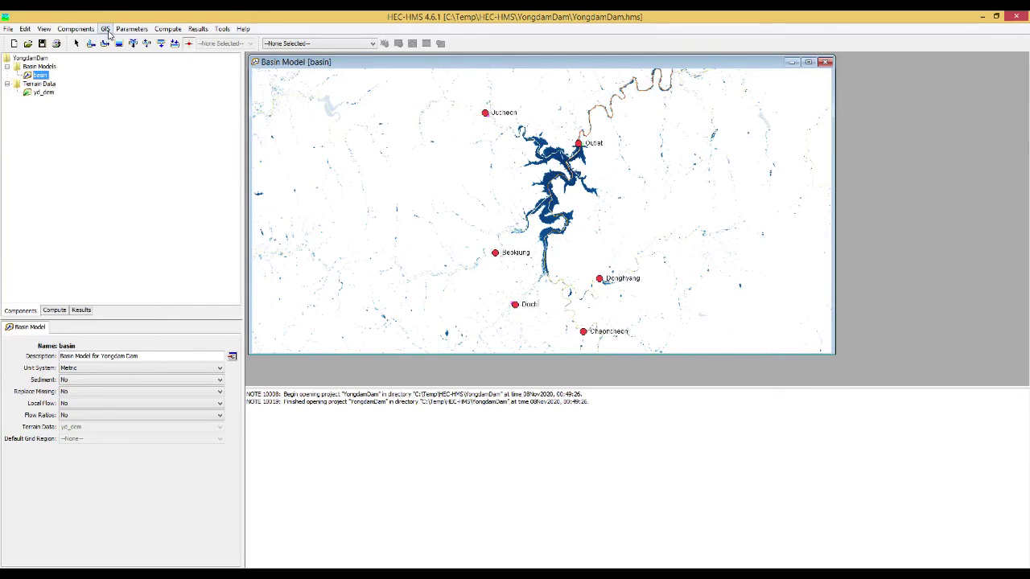
- Delineate the basin elements with subbasin prefix S_, reach prefix R_, inserted junctions prefixed J_, and break points converted
left_click(106, 30)
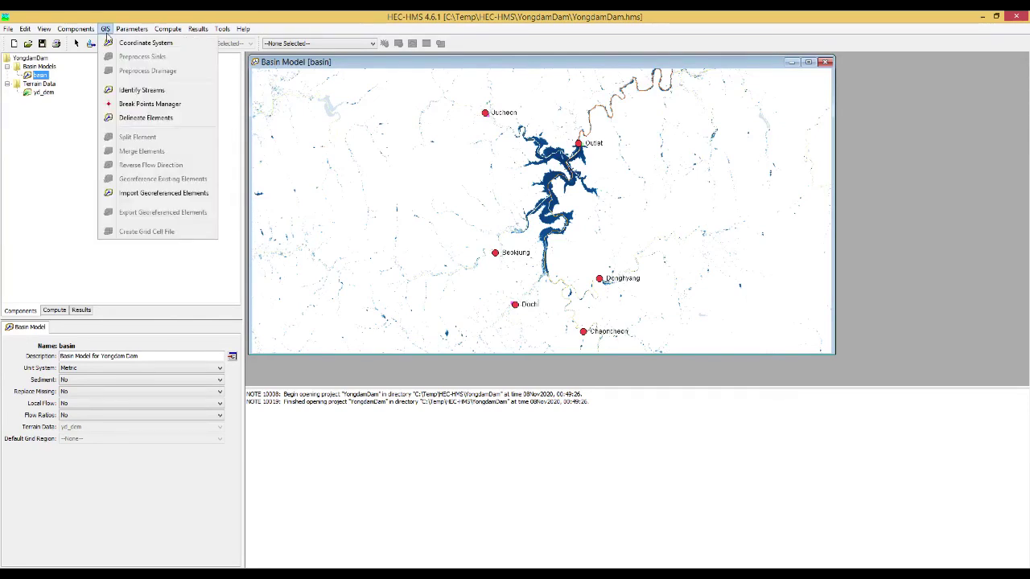
left_click(169, 126)
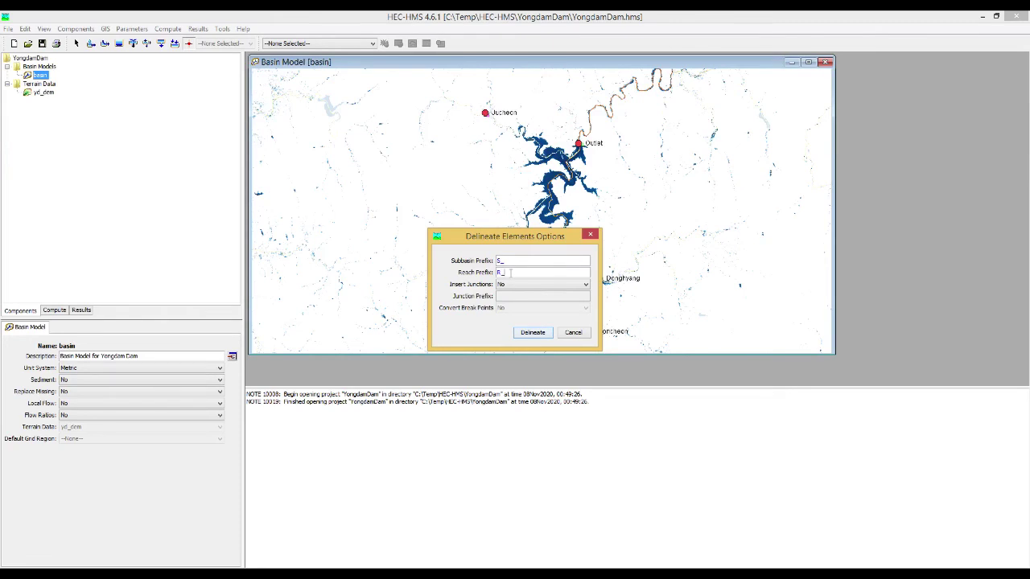
left_click(518, 287)
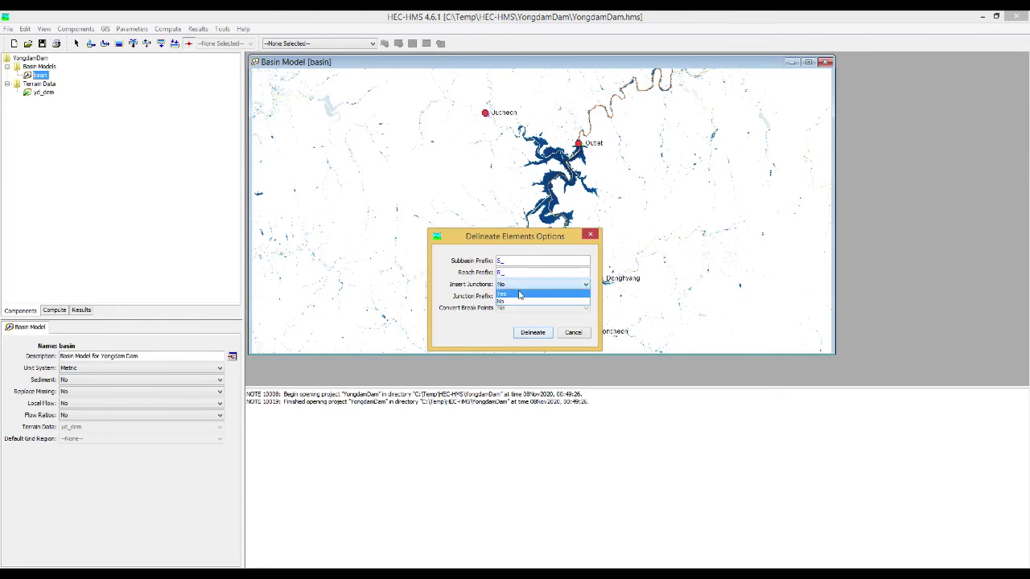
left_click(519, 295)
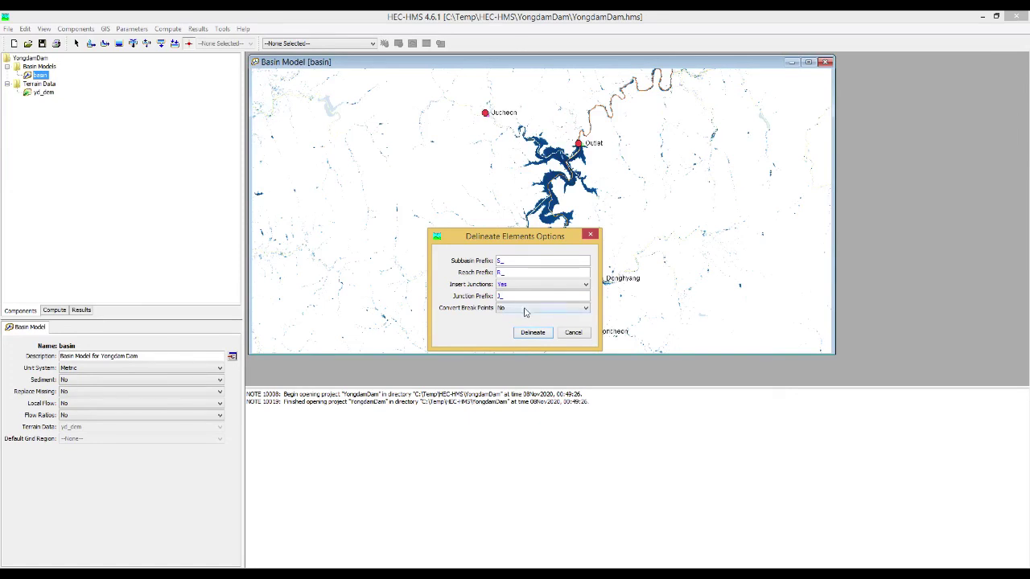
left_click(525, 309)
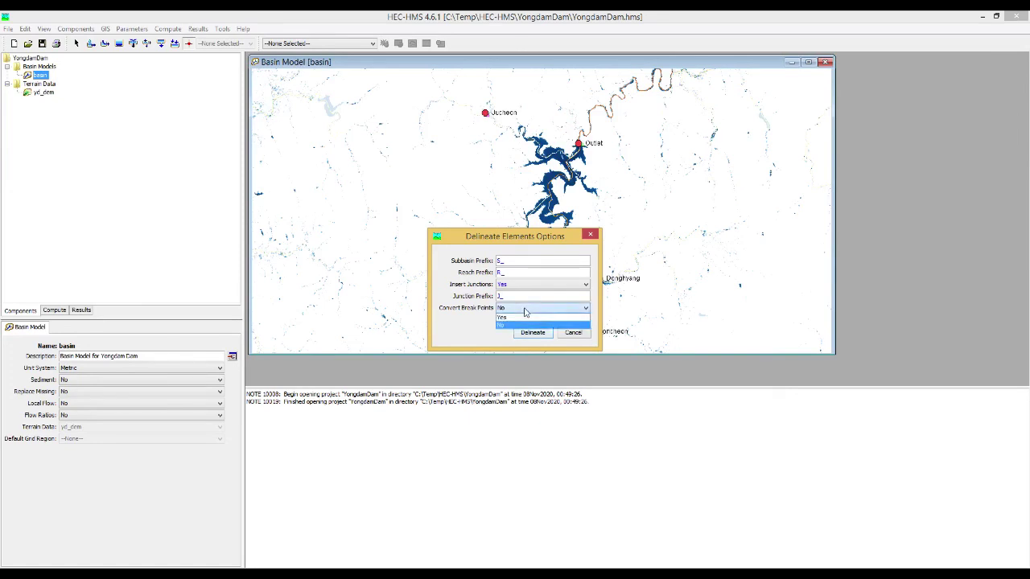
left_click(530, 318)
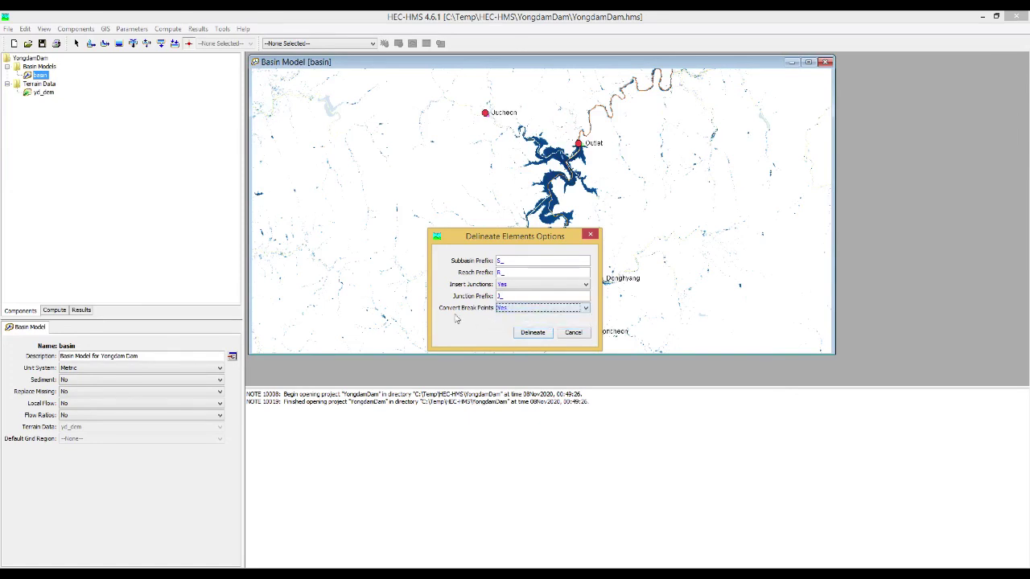
left_click(532, 333)
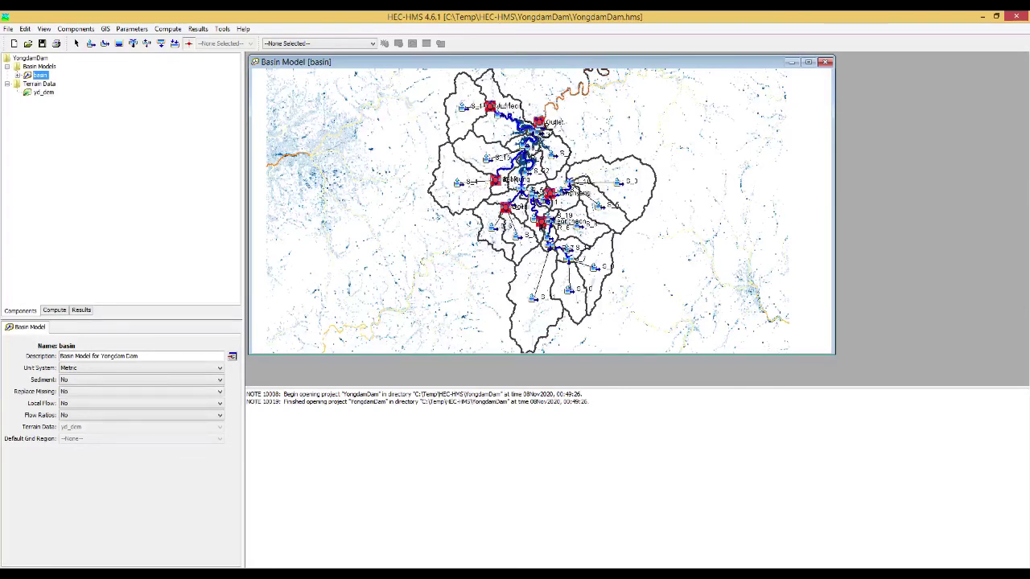
- Maximize the basin model map and enlarge its area by shrinking the message log
left_click(809, 63)
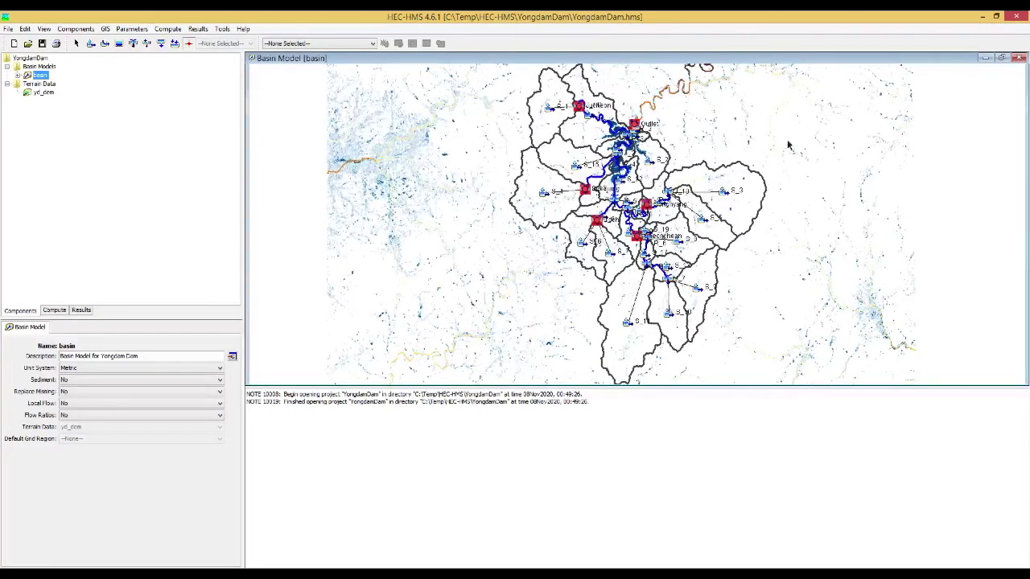
left_click_drag(688, 387, 678, 492)
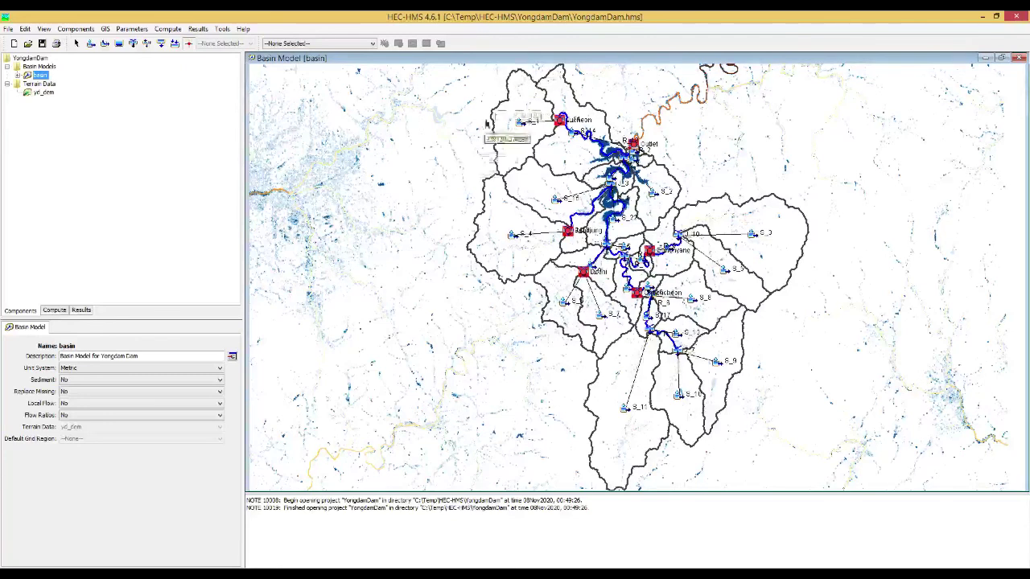
- Display the Sink Fill map layer together with the delineated subbasins and save the project
right_click(412, 195)
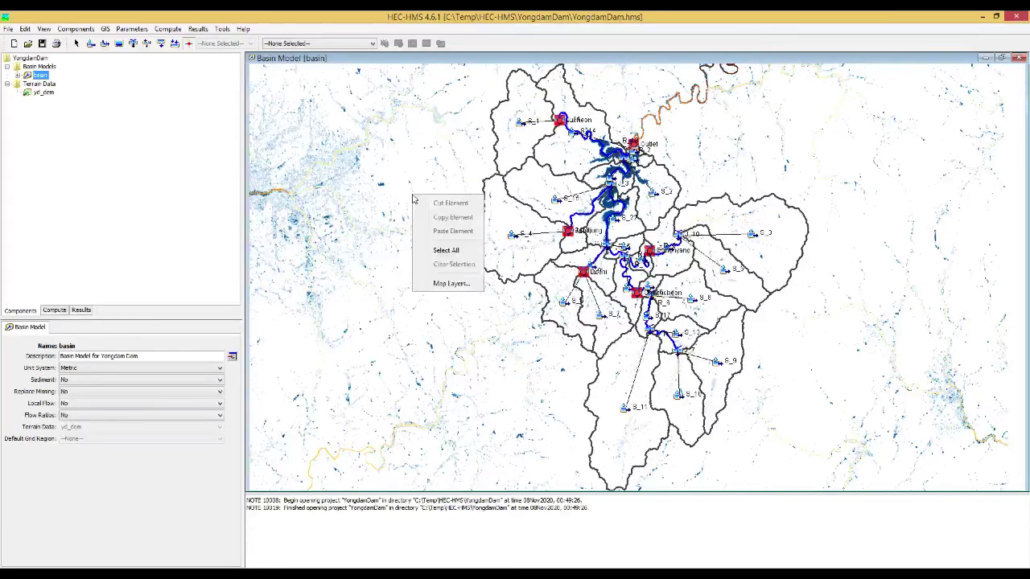
left_click(451, 284)
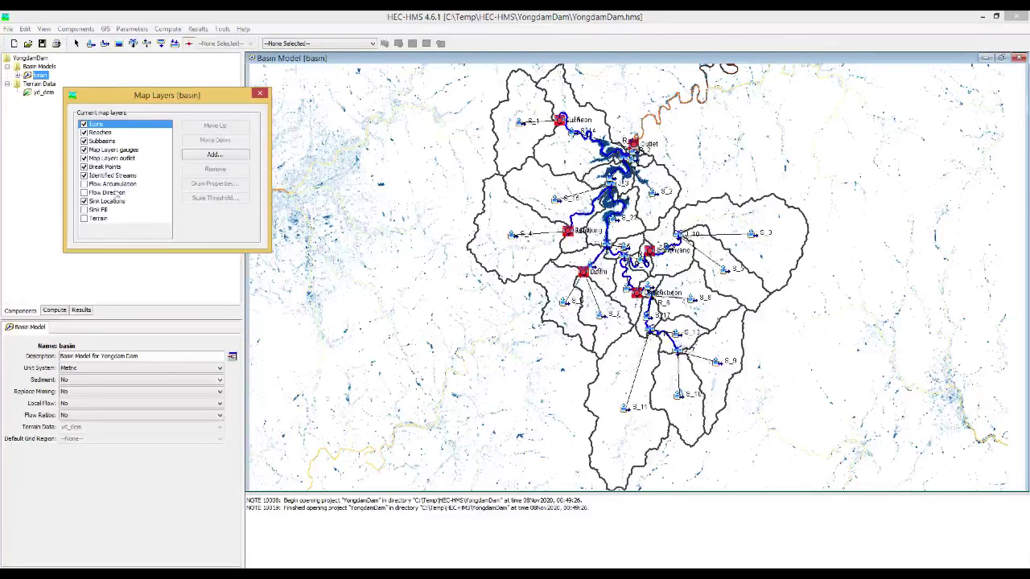
left_click(83, 209)
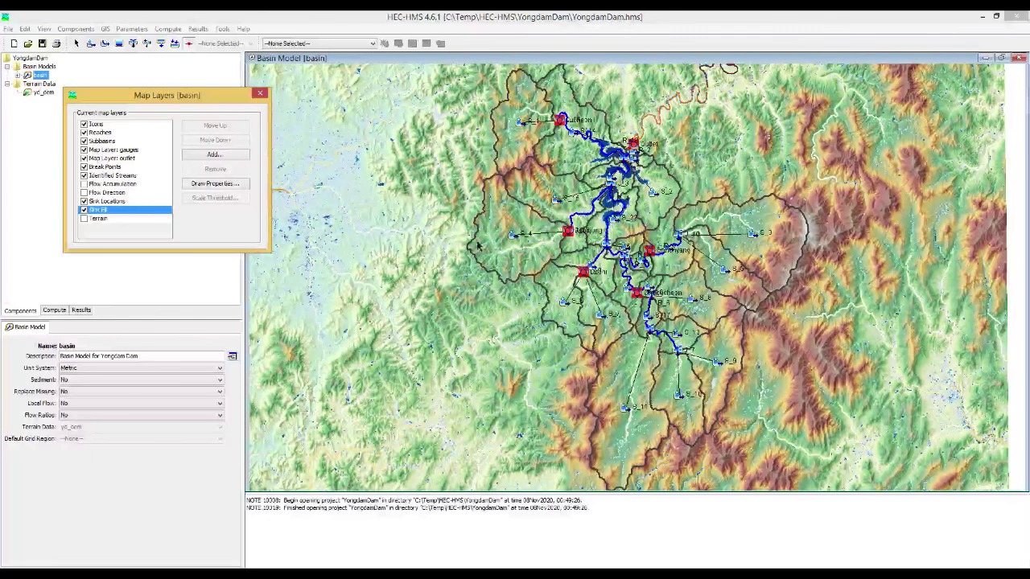
left_click(257, 94)
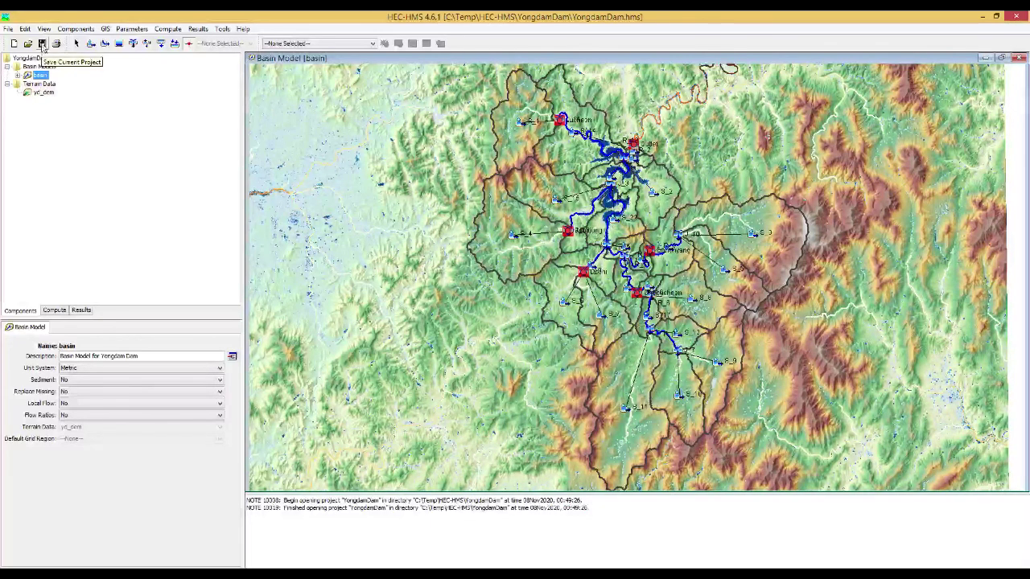
left_click(41, 45)
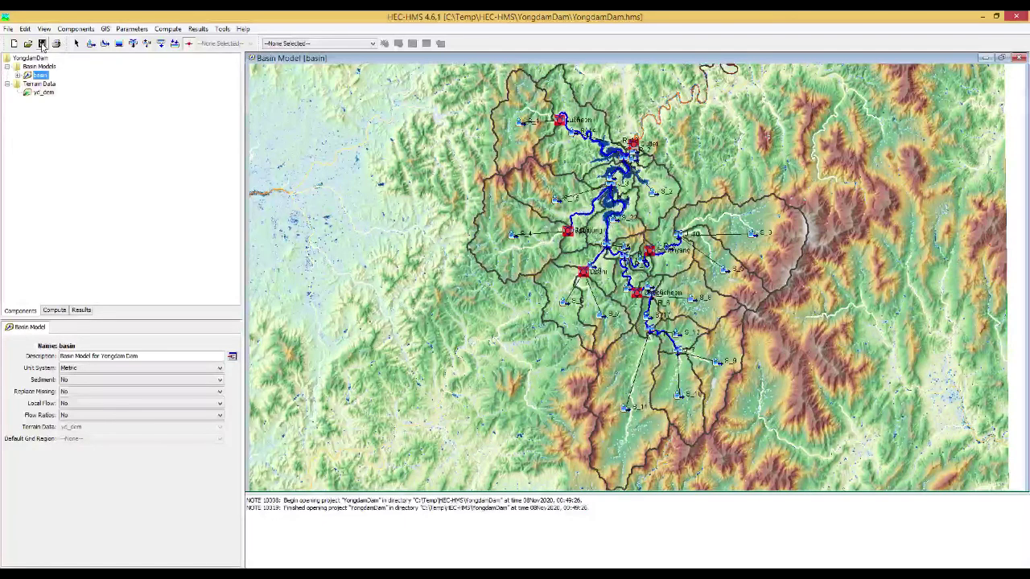